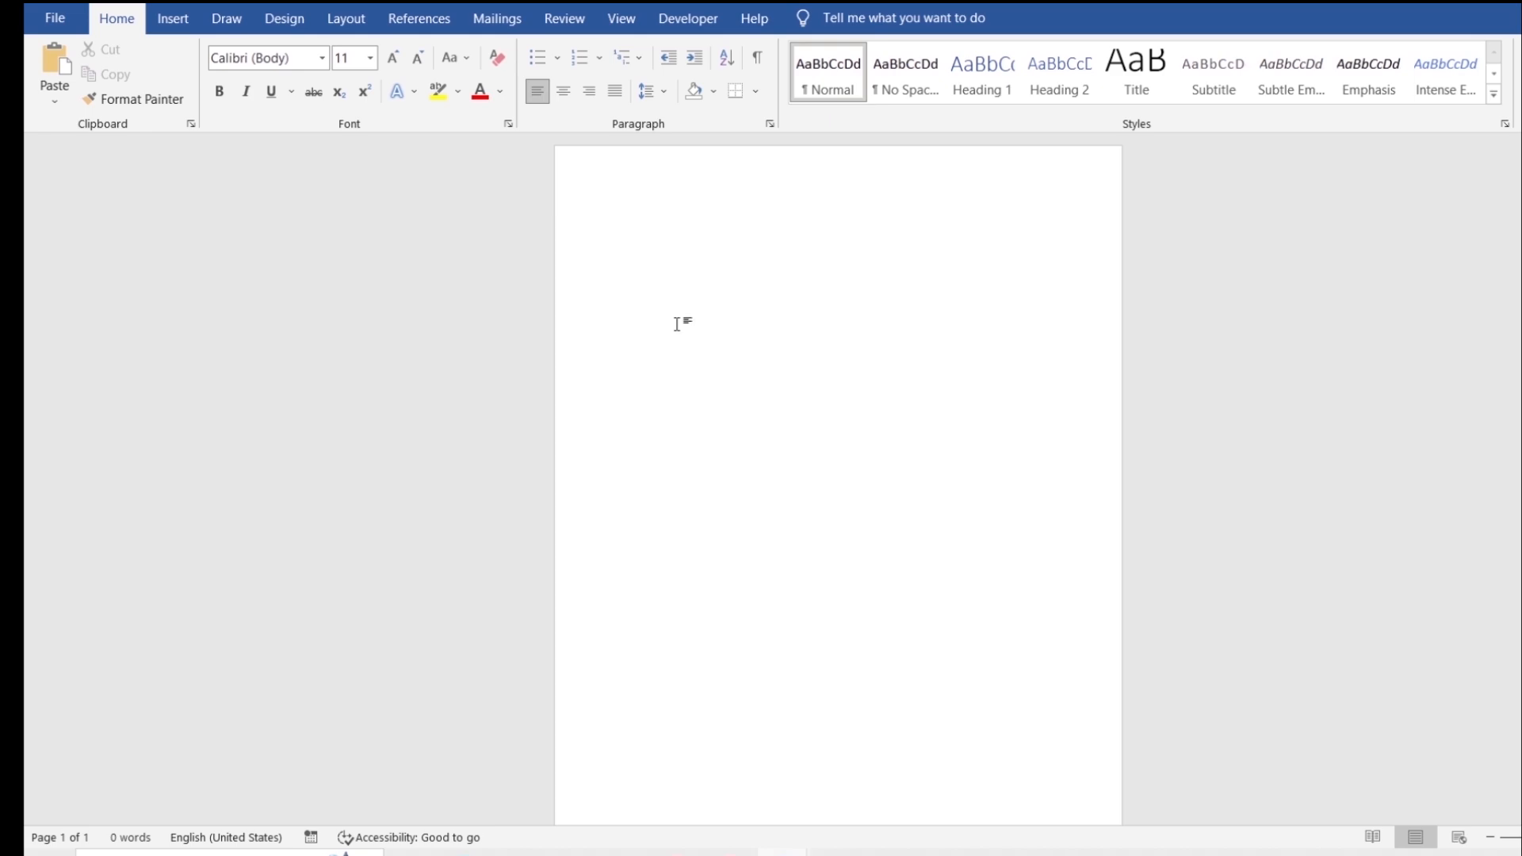
Step: Set the document's paper size to A4
{"action": "left_click", "coordinate": [347, 18]}
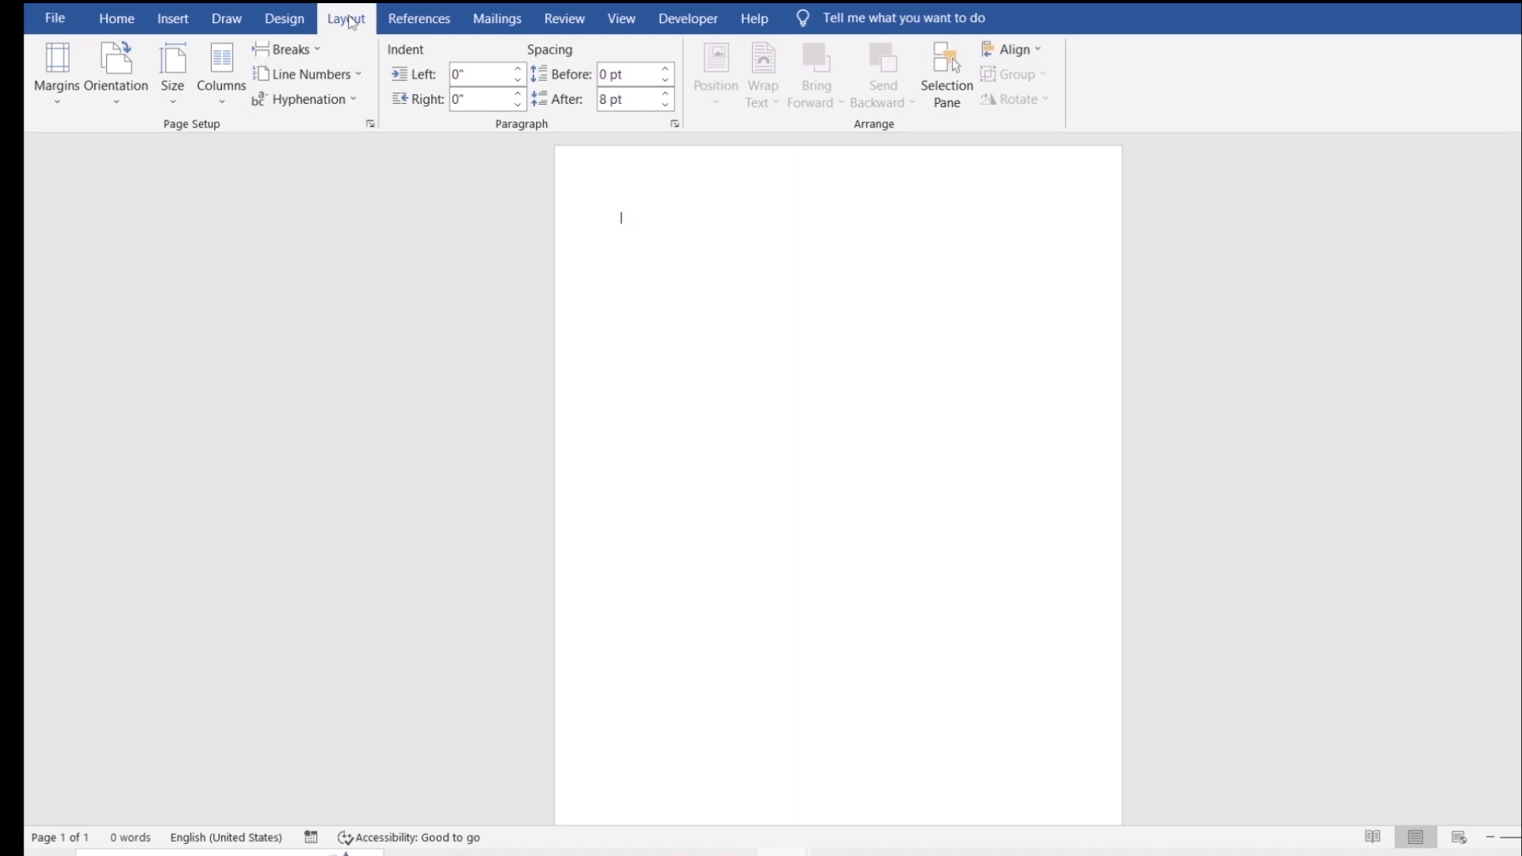
{"action": "left_click", "coordinate": [172, 75]}
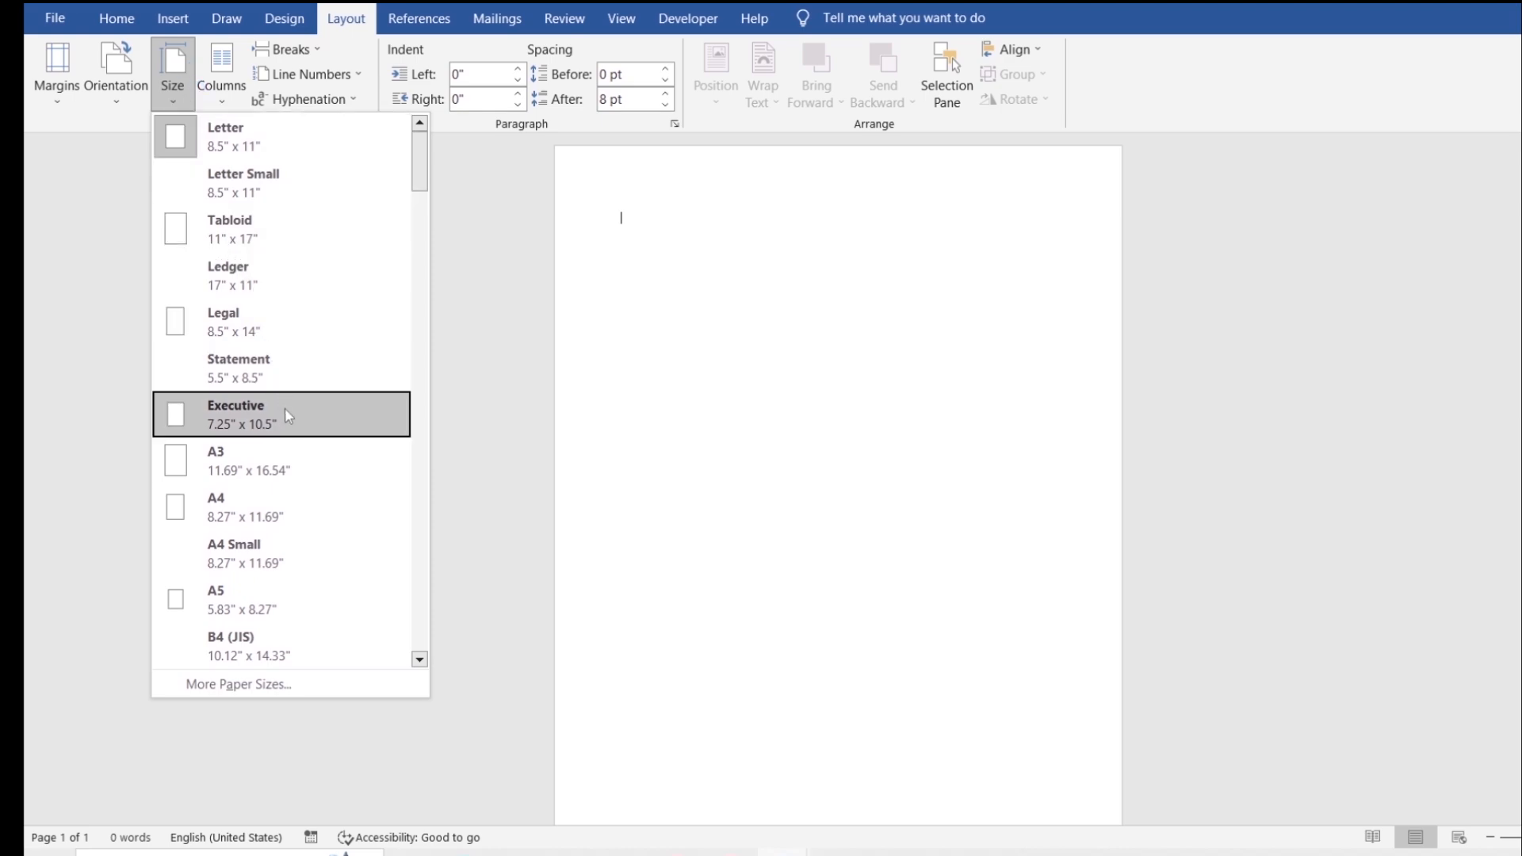
{"action": "left_click", "coordinate": [287, 507]}
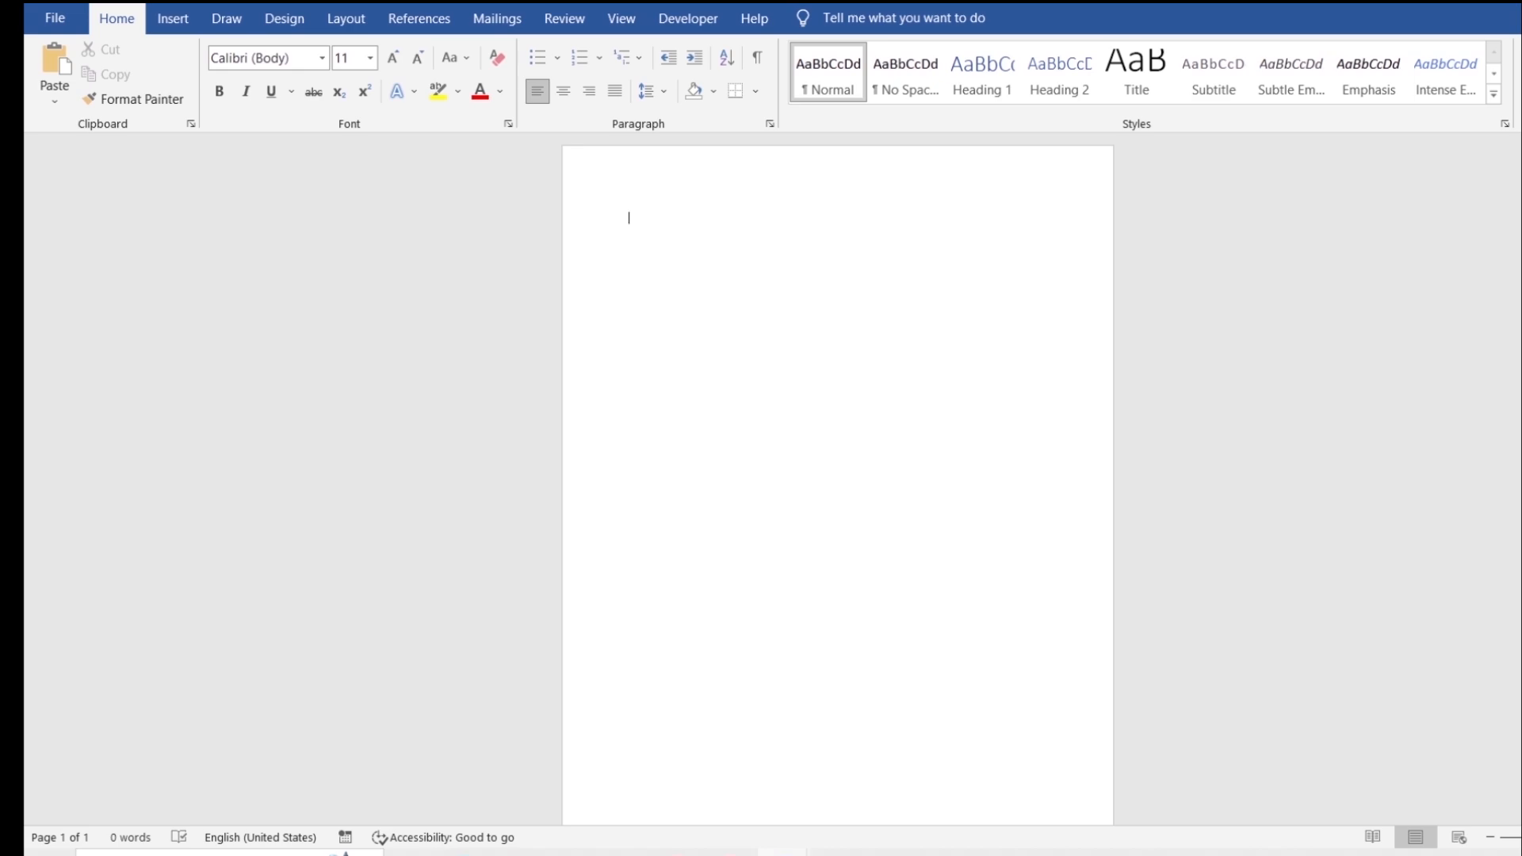
{"action": "left_click_drag", "start_coordinate": [1521, 837], "coordinate": [1517, 836]}
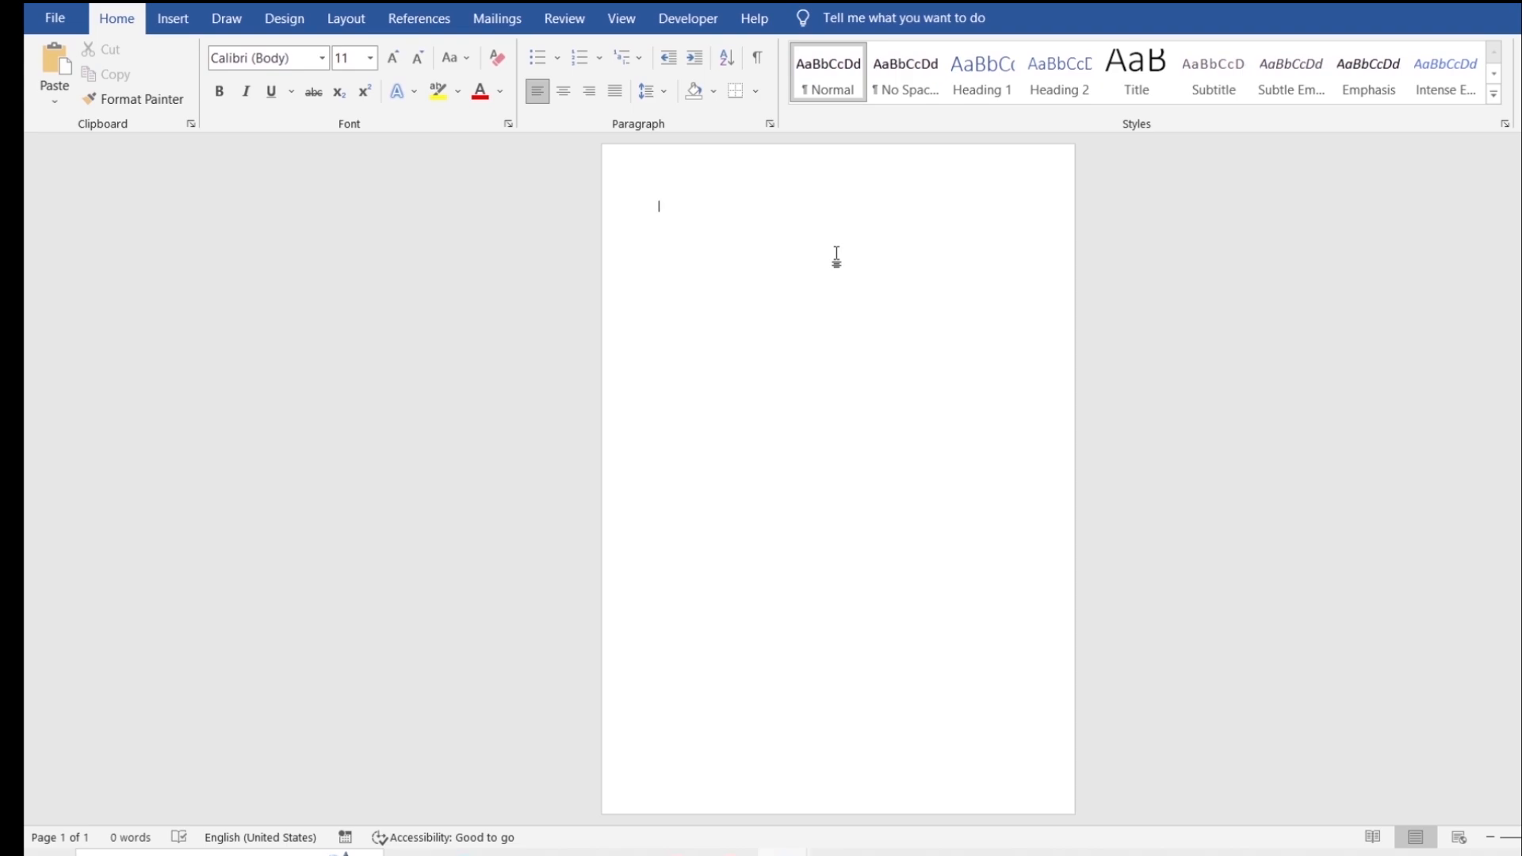
Step: Draw a small square on the lower part of the page using the Flowchart Process shape
{"action": "left_click", "coordinate": [181, 17]}
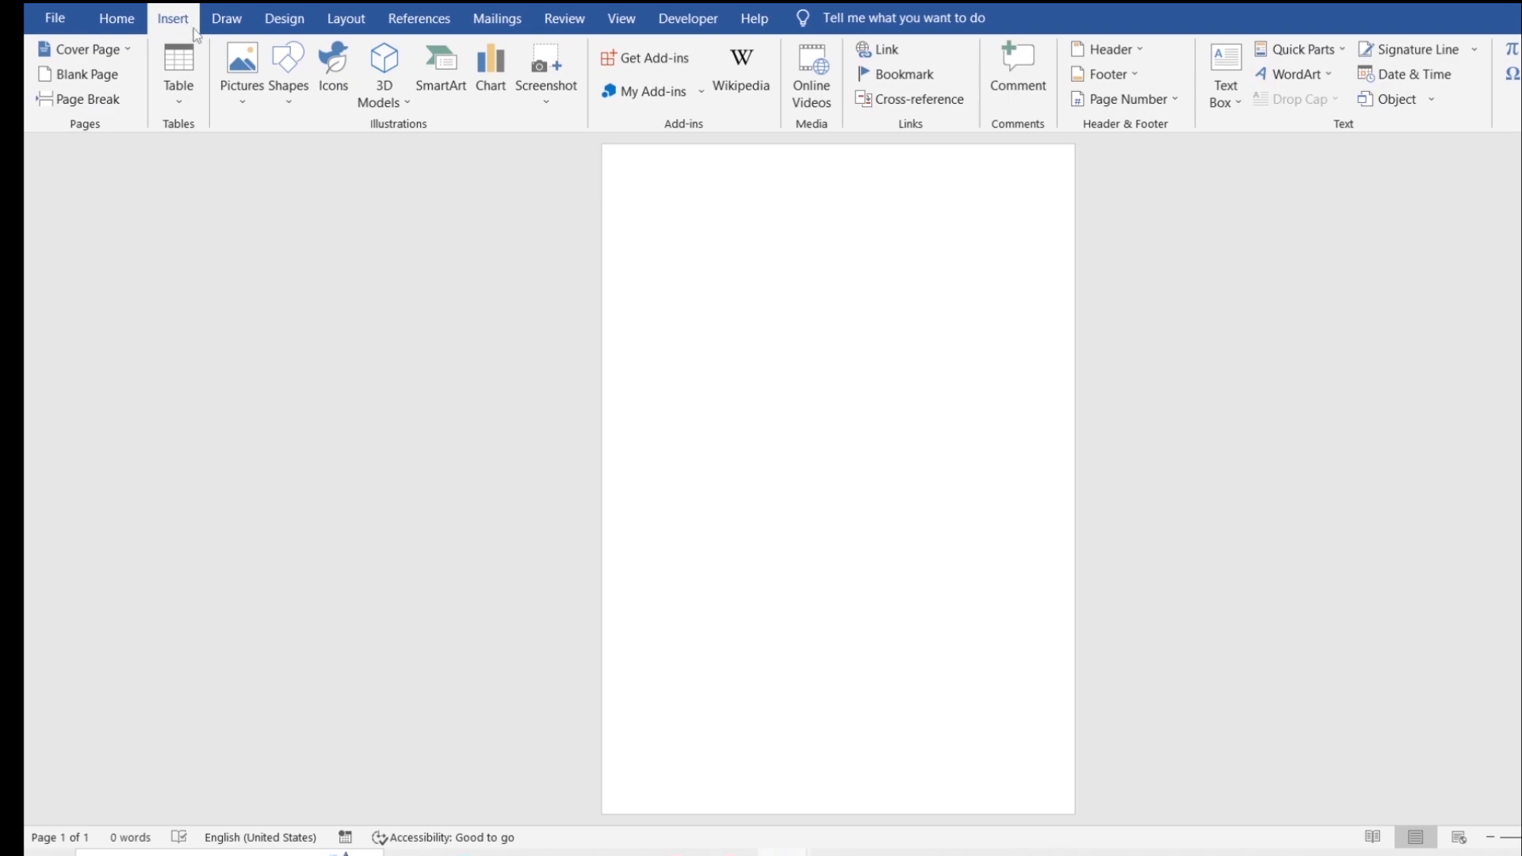
{"action": "left_click", "coordinate": [302, 101]}
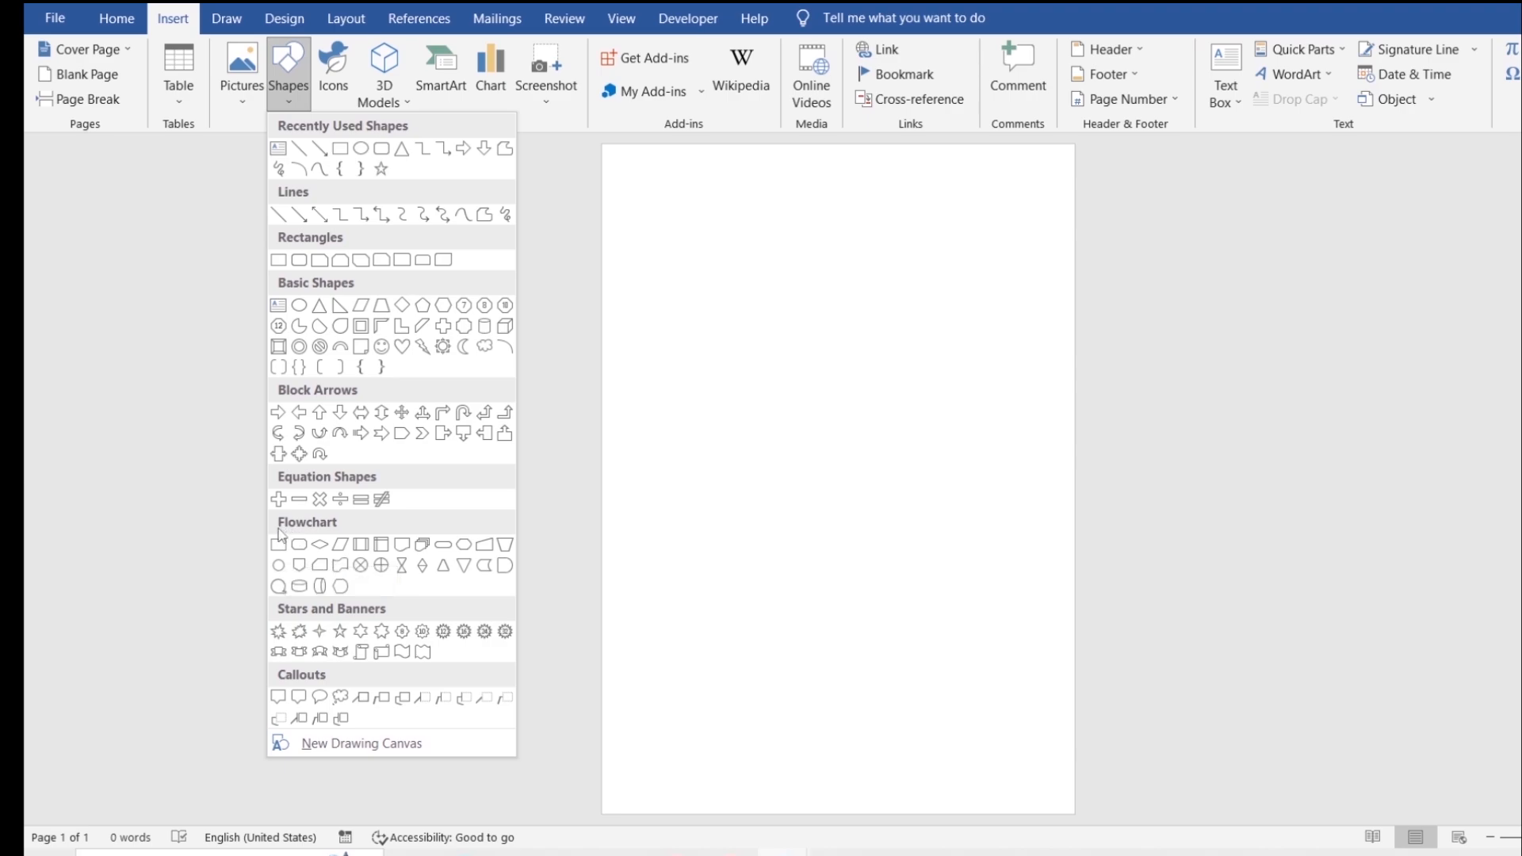
{"action": "left_click", "coordinate": [279, 545]}
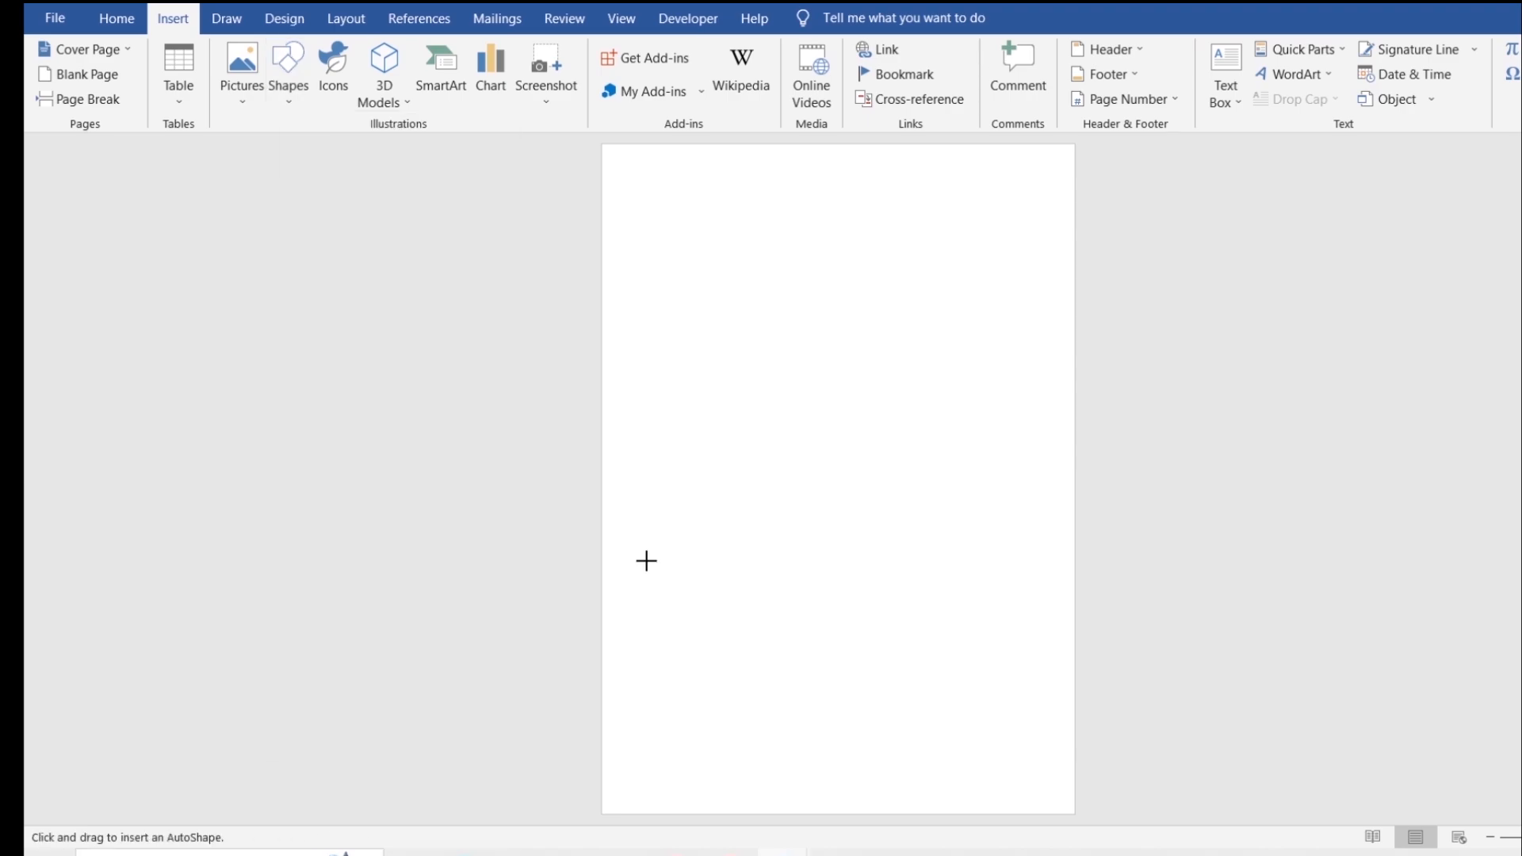
{"action": "left_click_drag", "start_coordinate": [648, 560], "coordinate": [671, 584]}
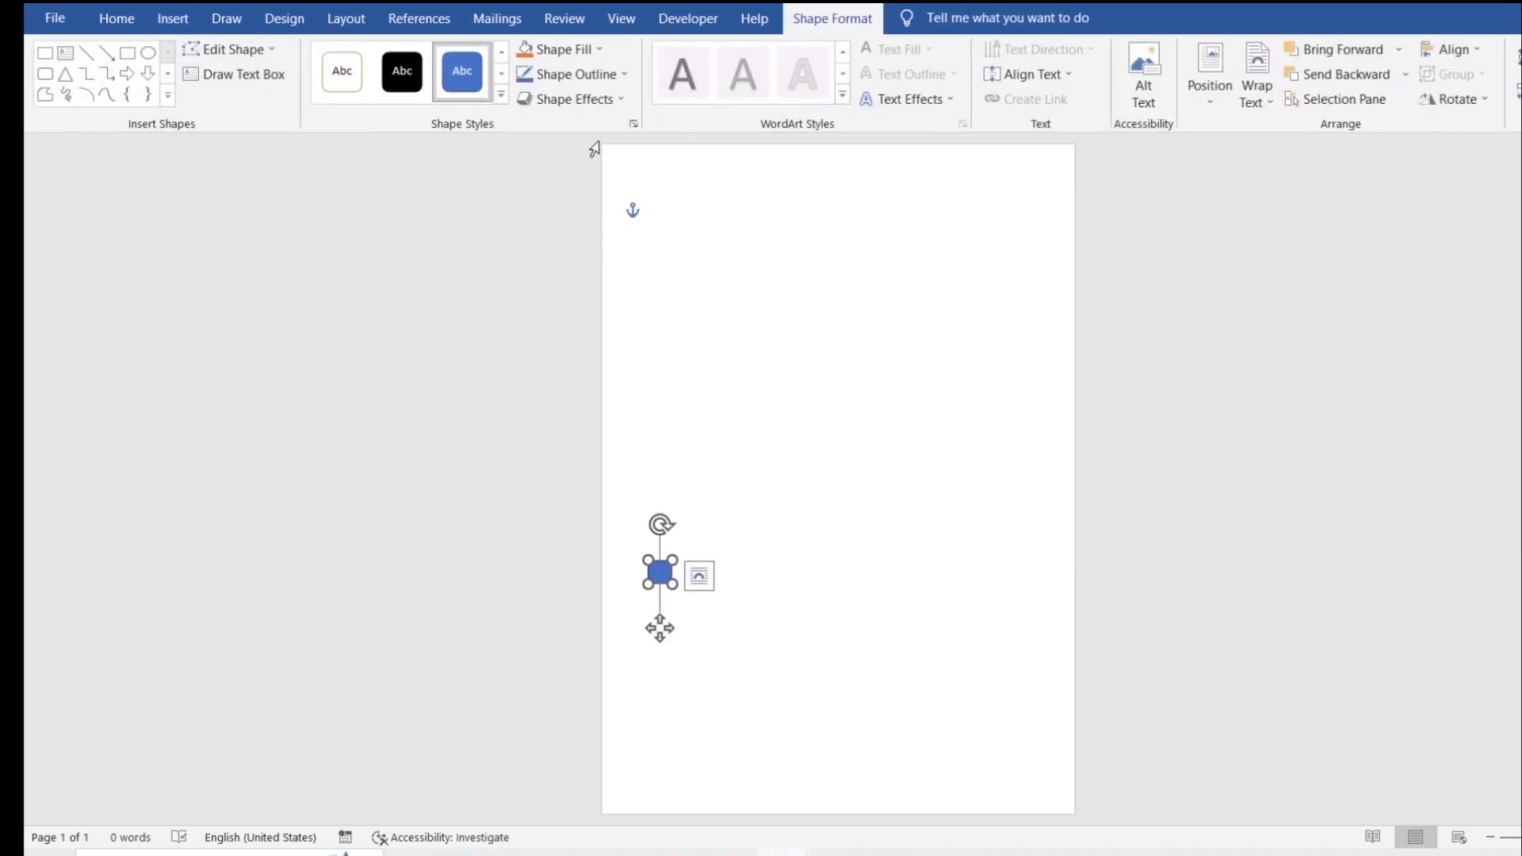
Step: Fill the square with white and move it to the lower-left corner of the page, partly over the page edge
{"action": "left_click", "coordinate": [601, 50]}
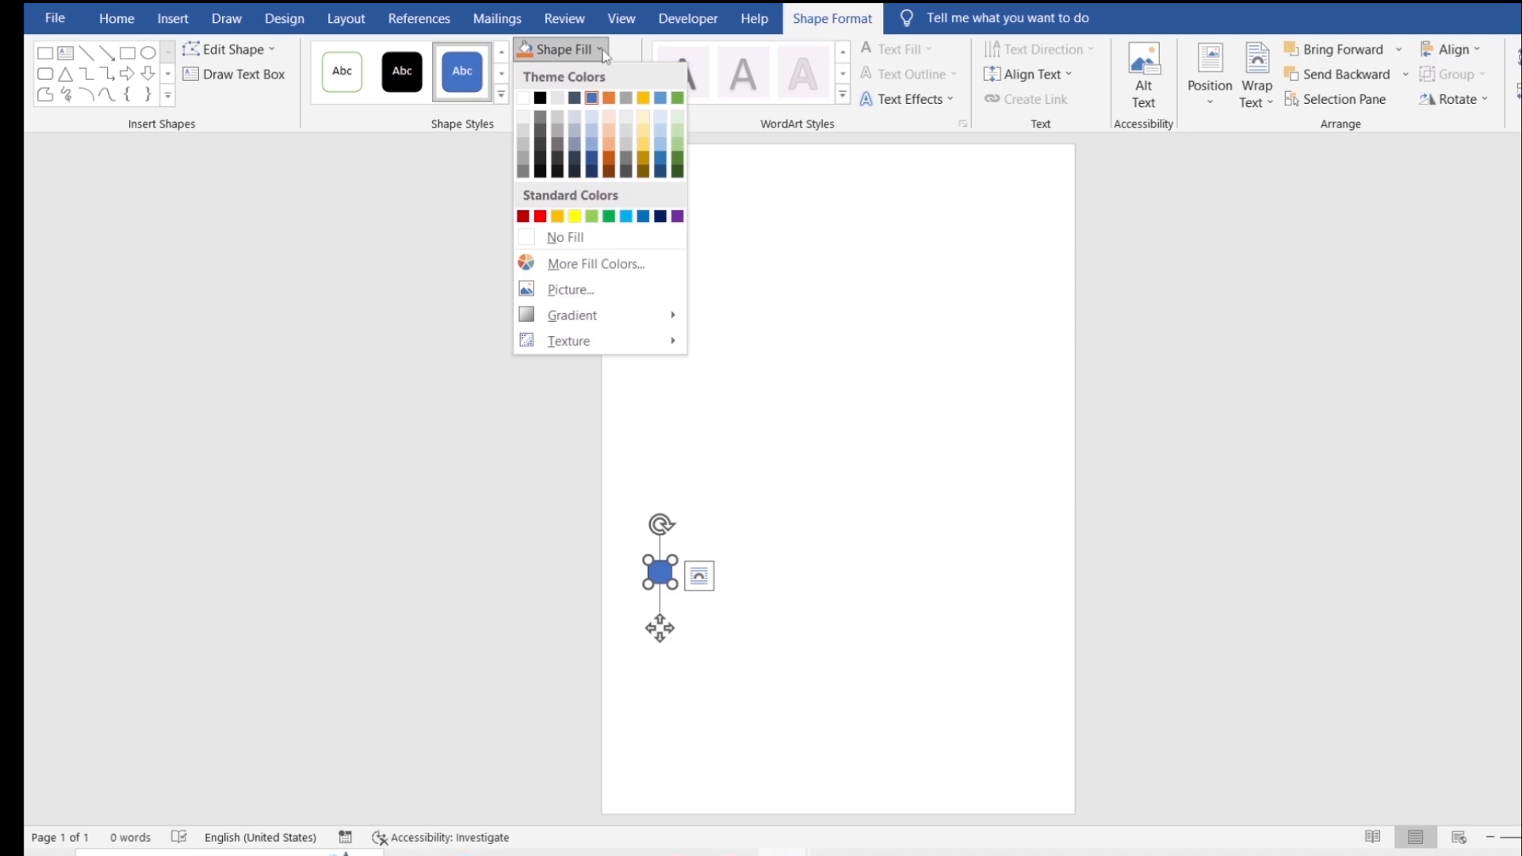
{"action": "left_click", "coordinate": [522, 99]}
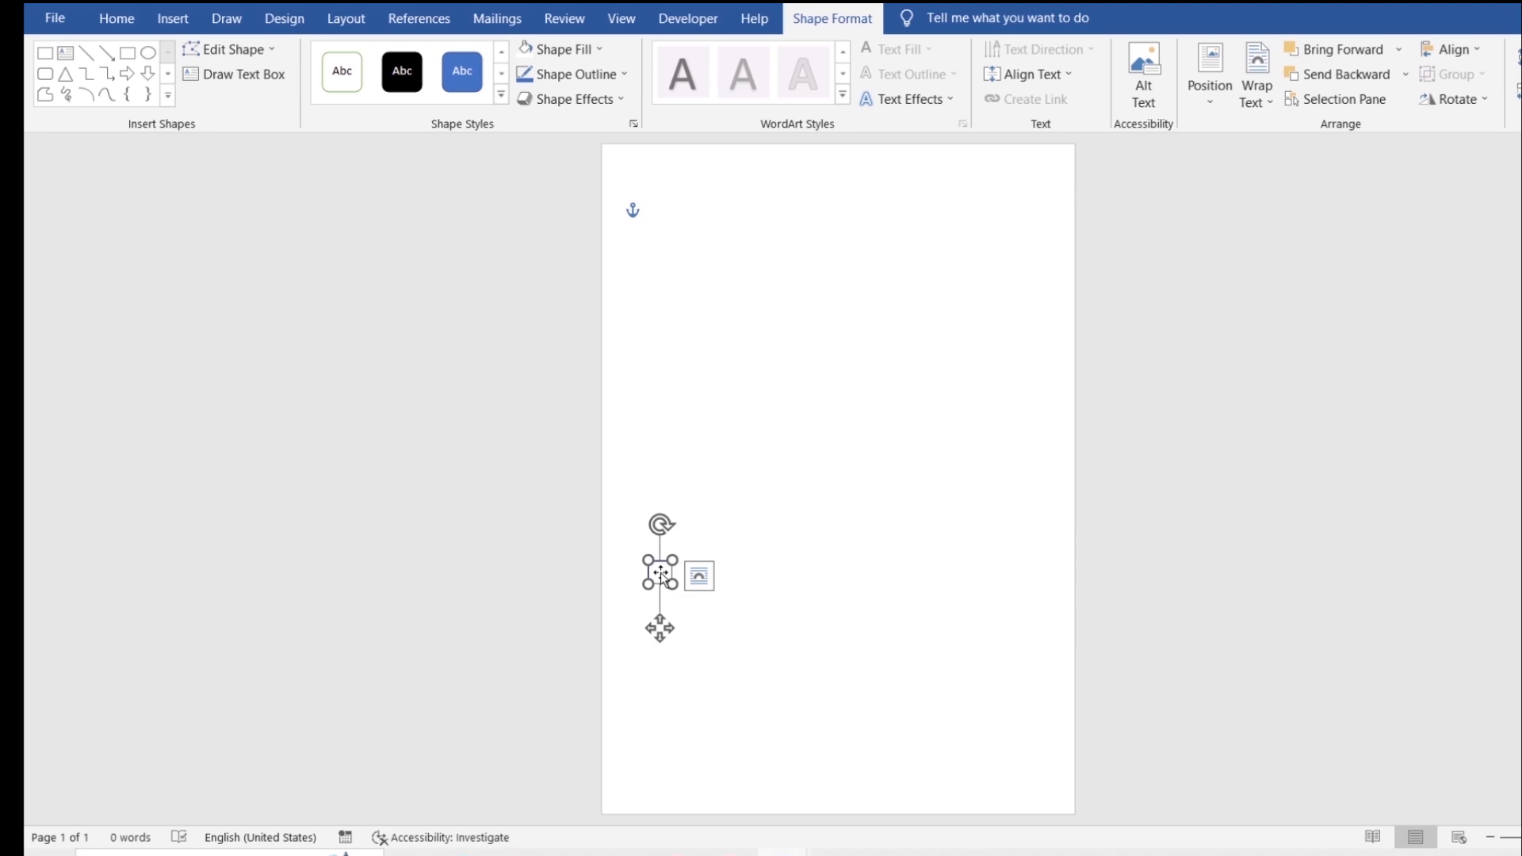
{"action": "left_click_drag", "start_coordinate": [662, 574], "coordinate": [609, 791]}
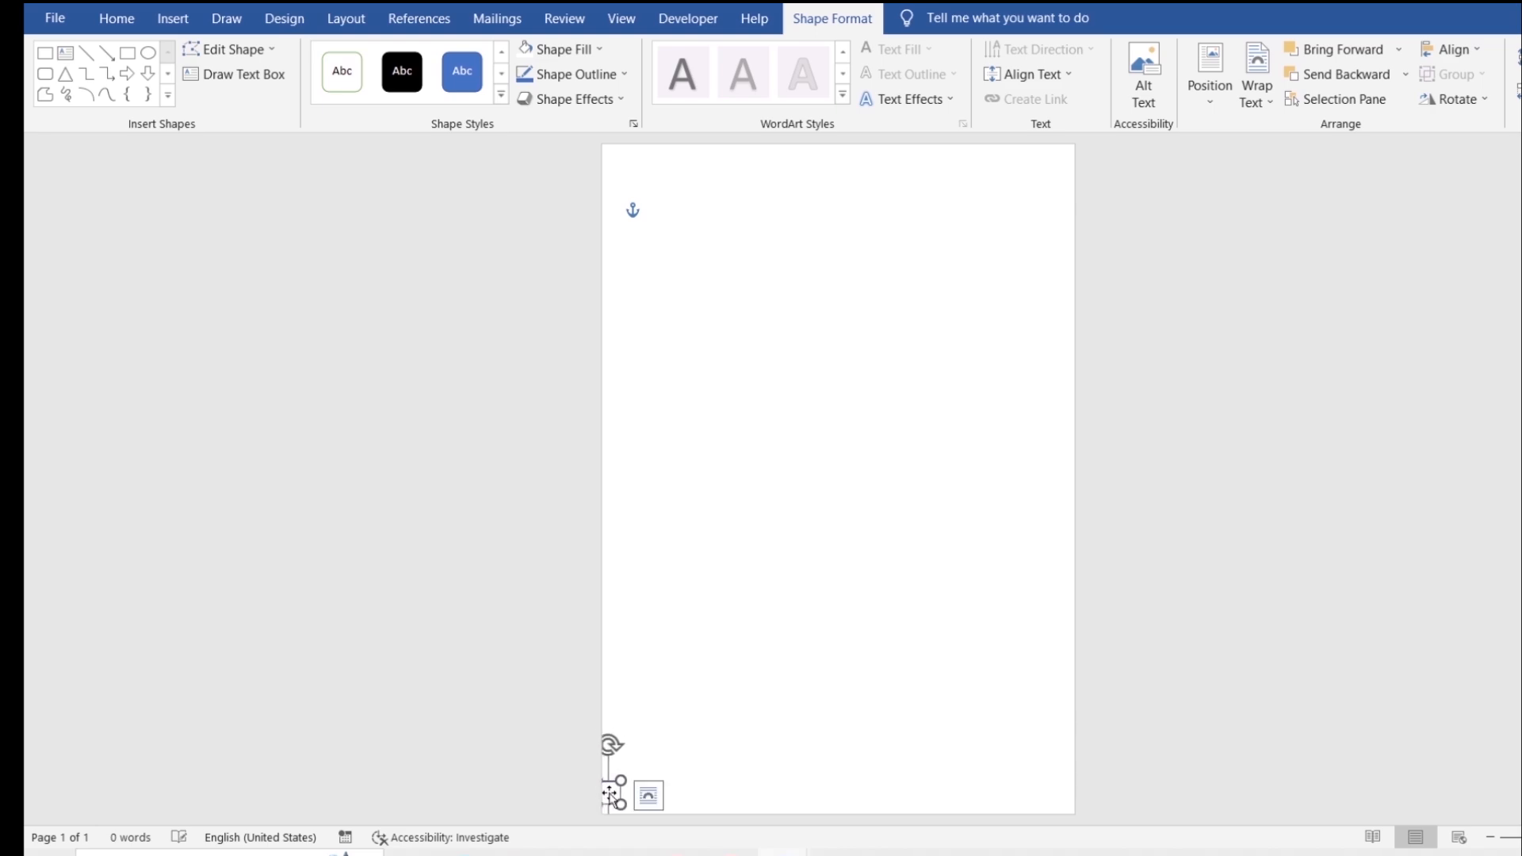
{"action": "left_click", "coordinate": [691, 715]}
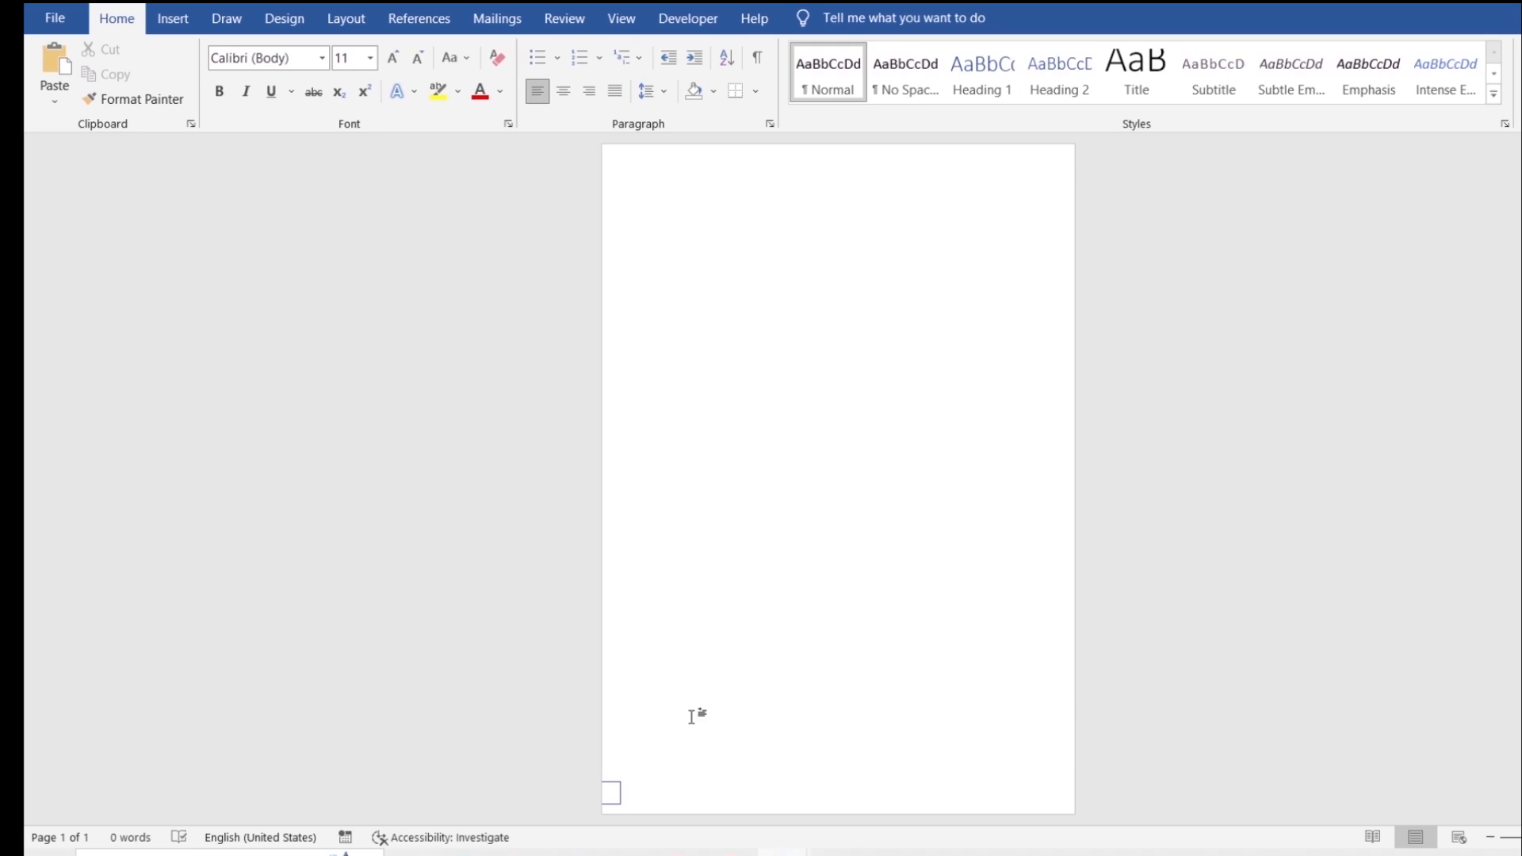
Step: Copy the white square, paste a duplicate and place it directly above the original along the page's left edge
{"action": "left_click", "coordinate": [618, 793]}
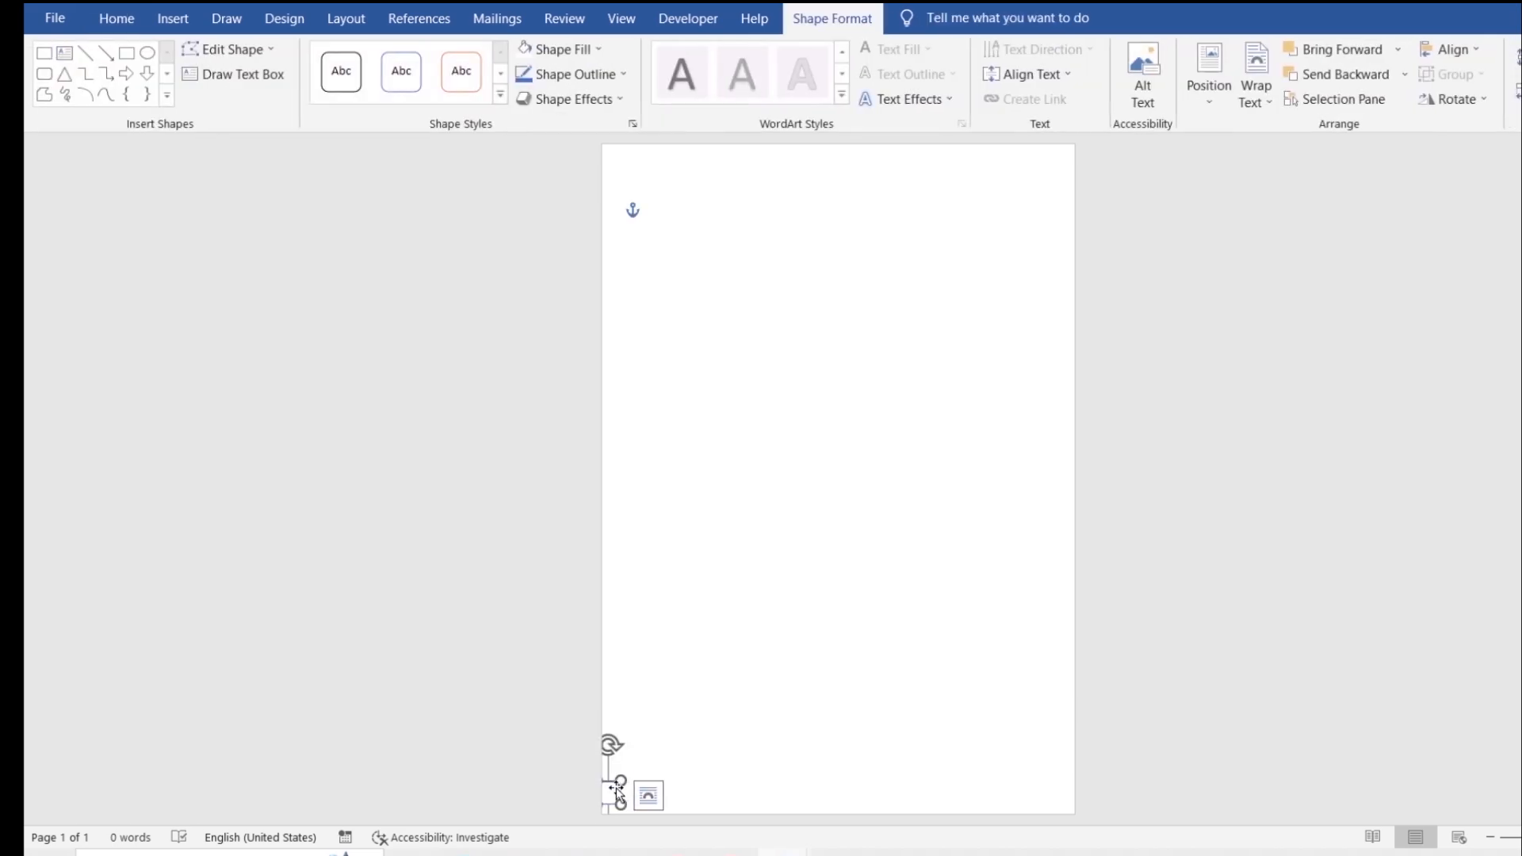
{"action": "right_click", "coordinate": [617, 791]}
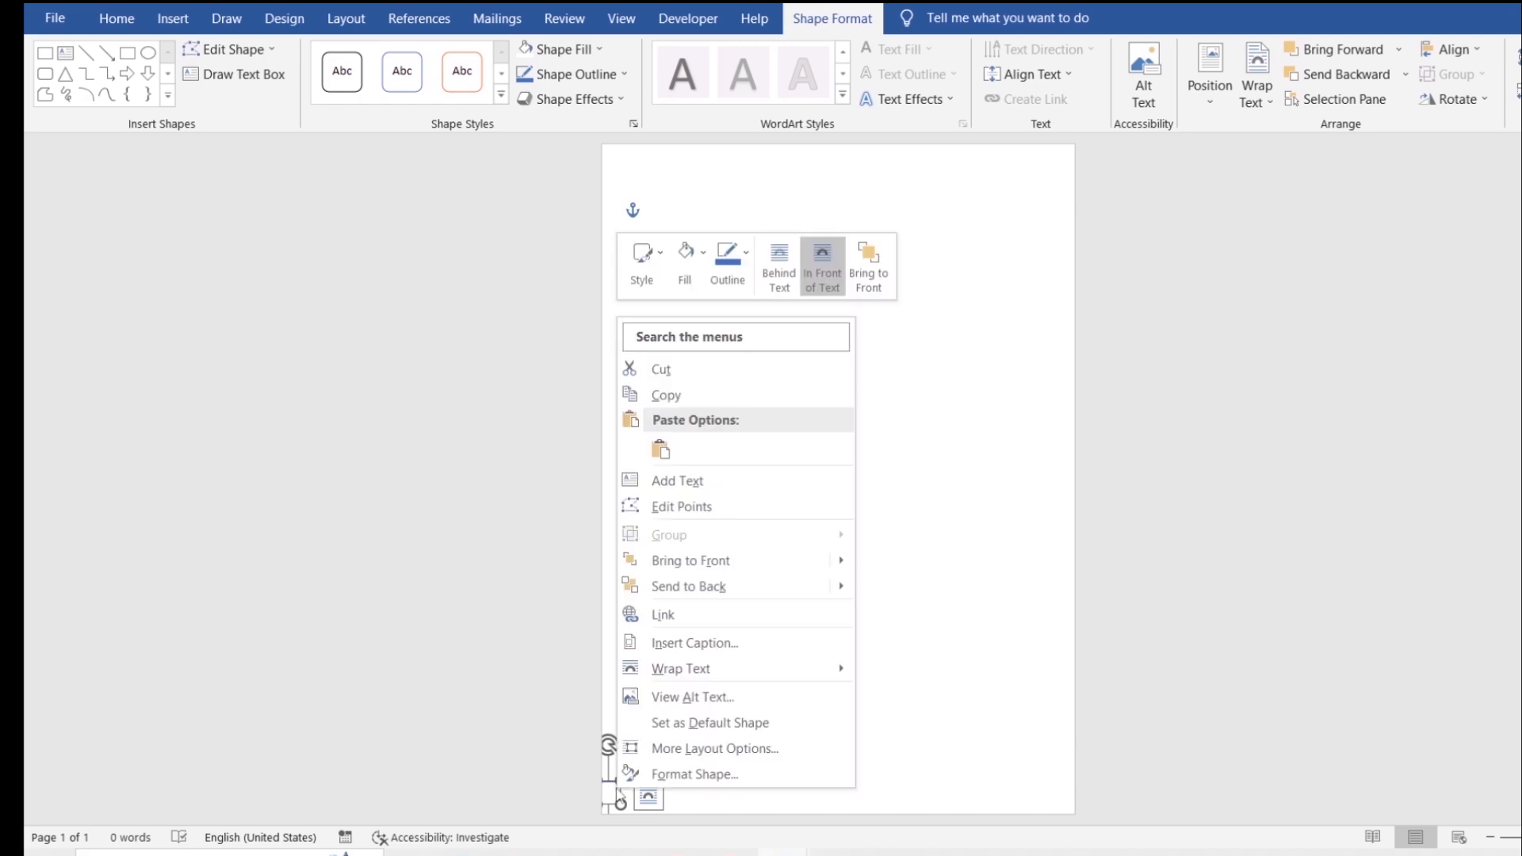
{"action": "left_click", "coordinate": [666, 395]}
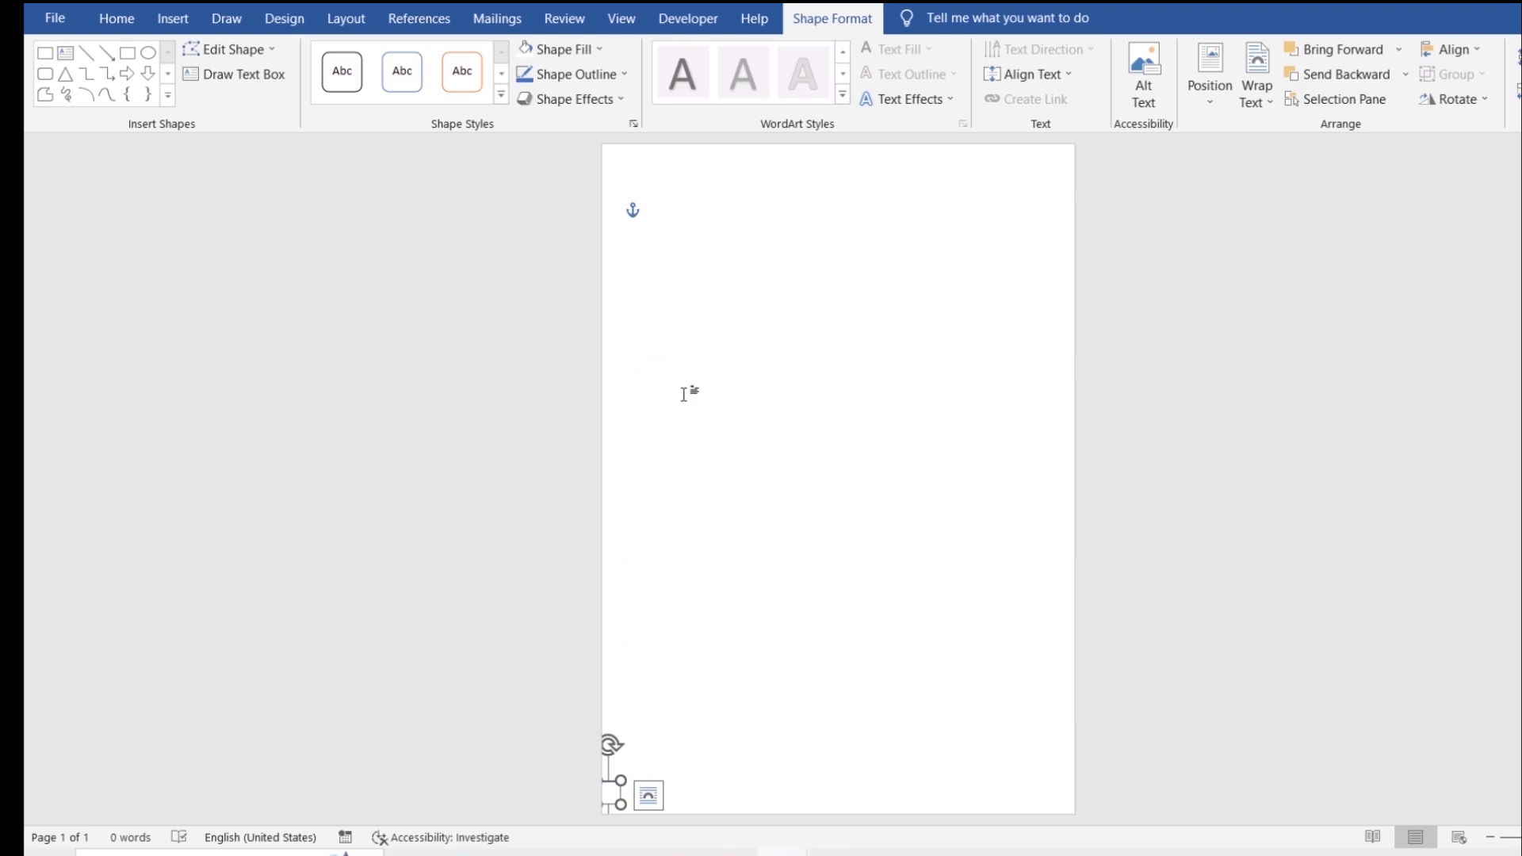
{"action": "left_click", "coordinate": [737, 424]}
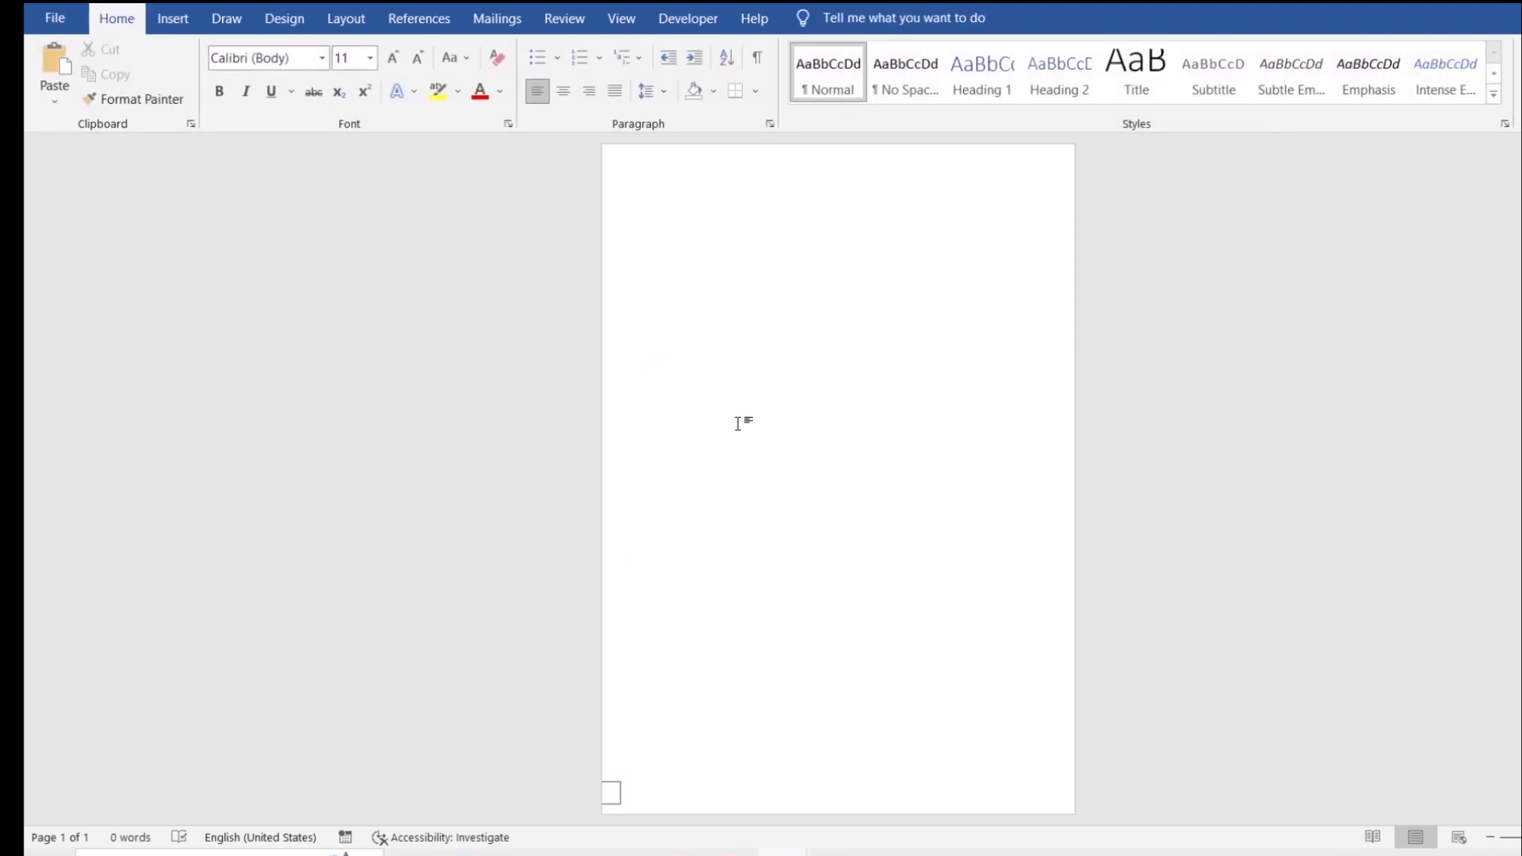
{"action": "right_click", "coordinate": [737, 424]}
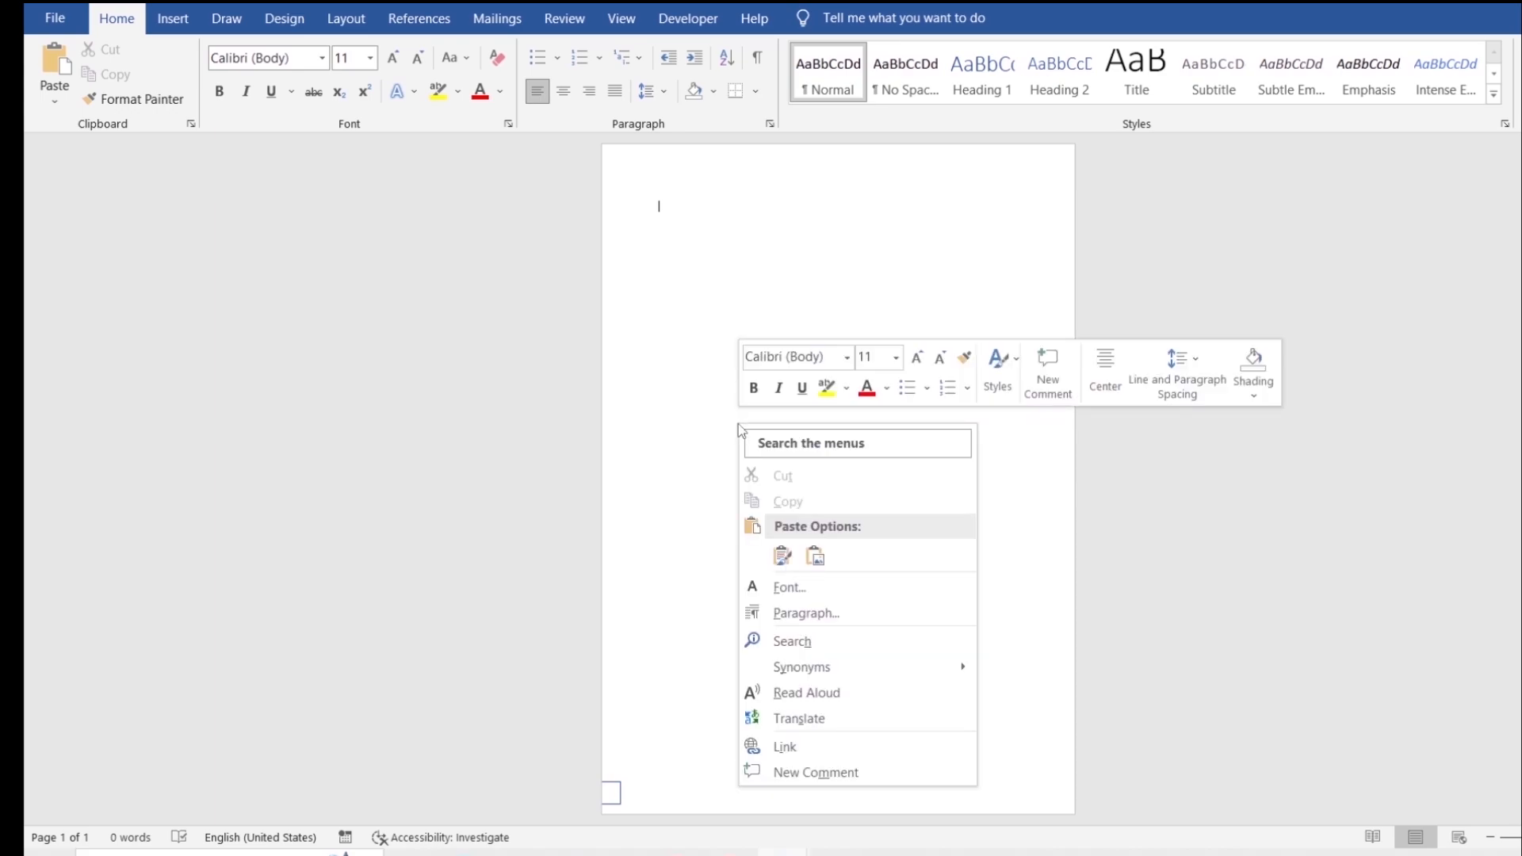
{"action": "left_click", "coordinate": [782, 556]}
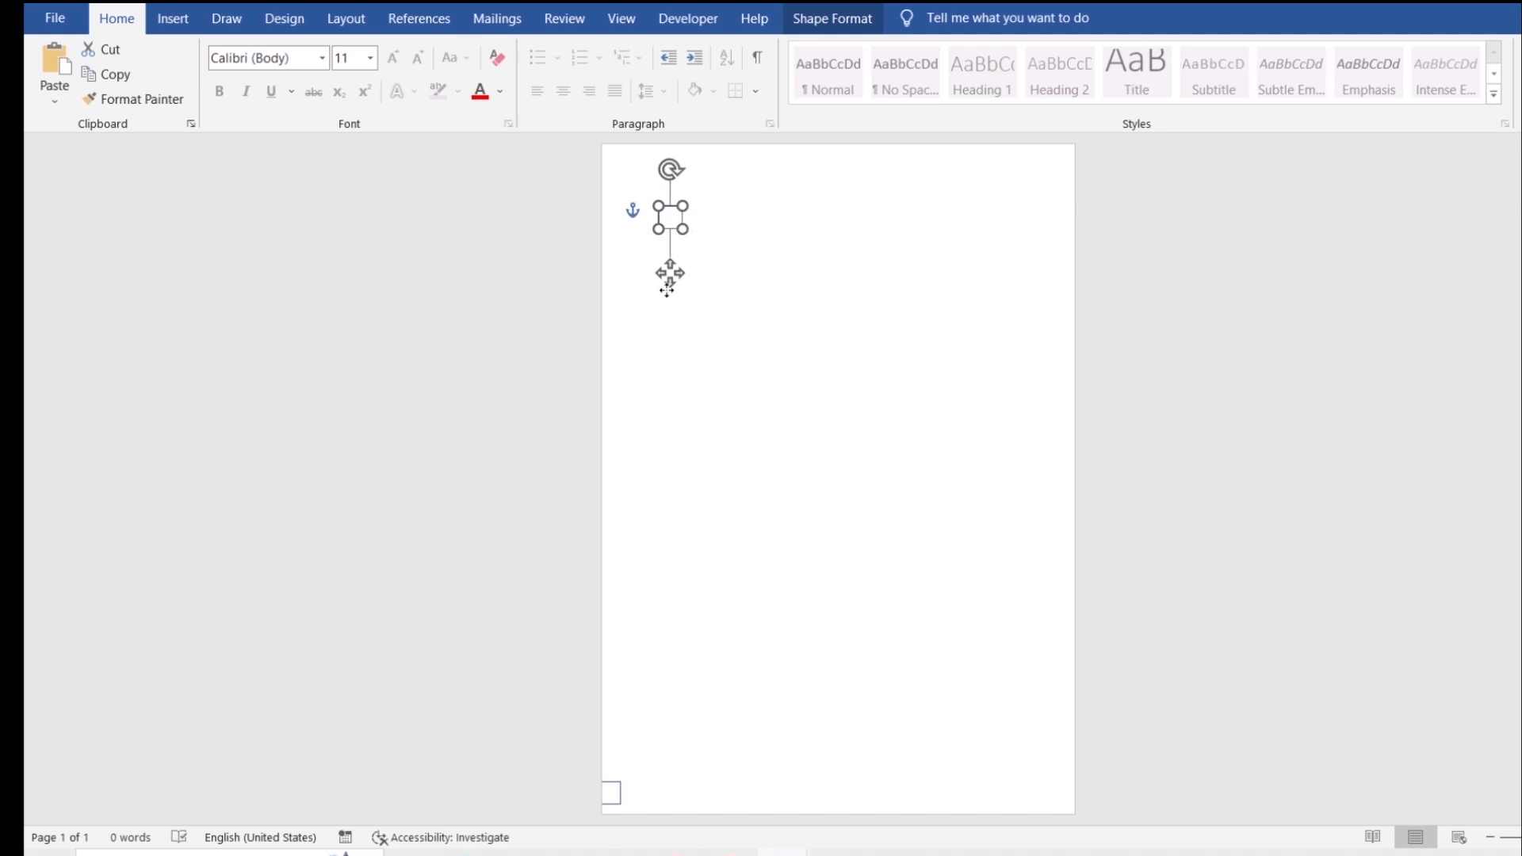
{"action": "left_click_drag", "start_coordinate": [666, 289], "coordinate": [611, 816]}
Step: Paste a third square and line it up above the second one on the page's left edge
{"action": "right_click", "coordinate": [737, 406]}
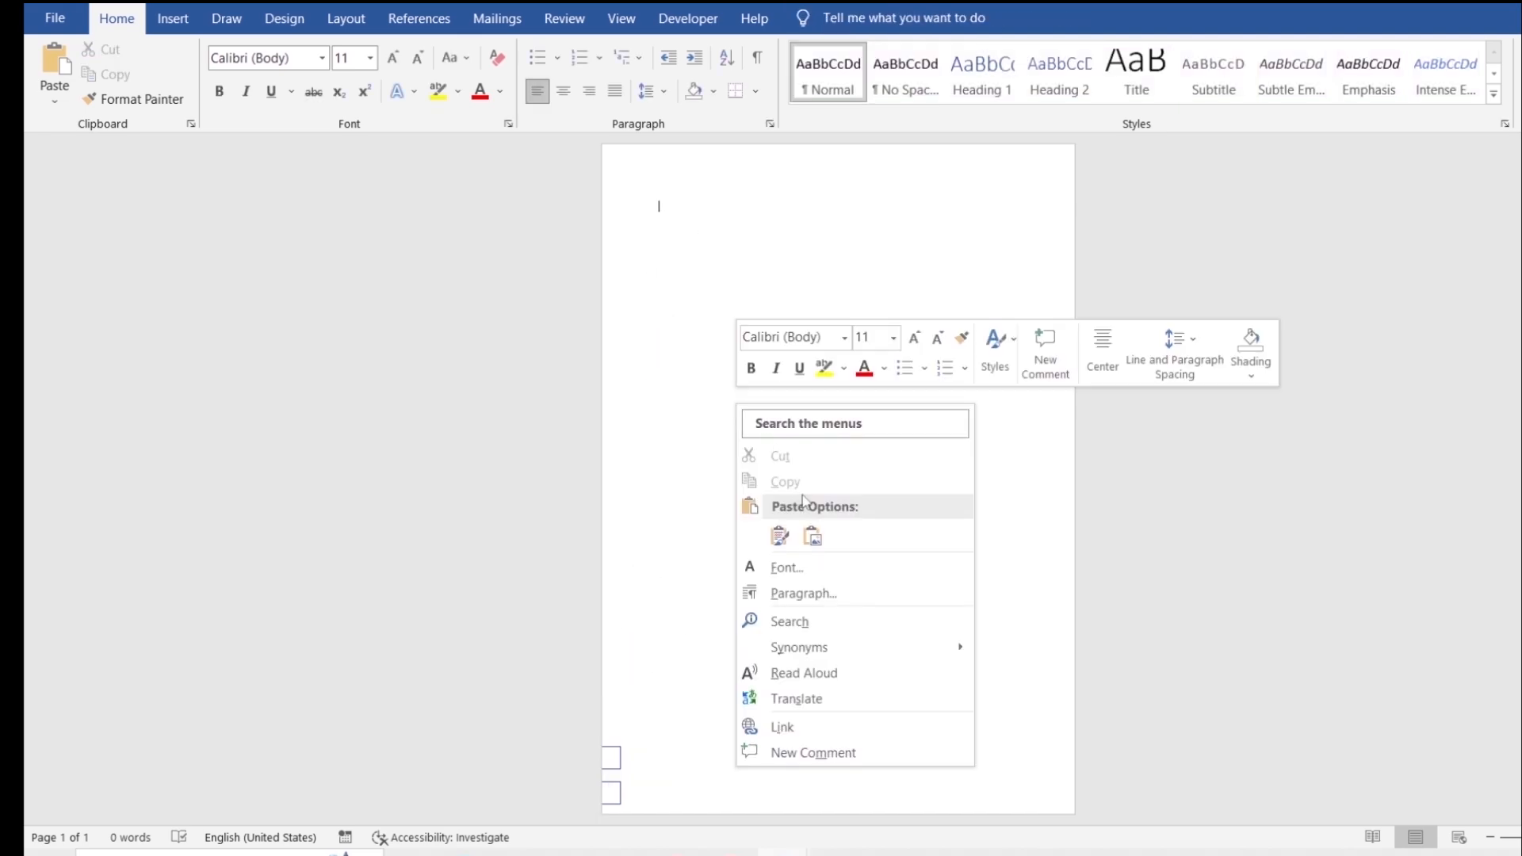
{"action": "left_click", "coordinate": [779, 537]}
{"action": "left_click_drag", "start_coordinate": [669, 269], "coordinate": [640, 680]}
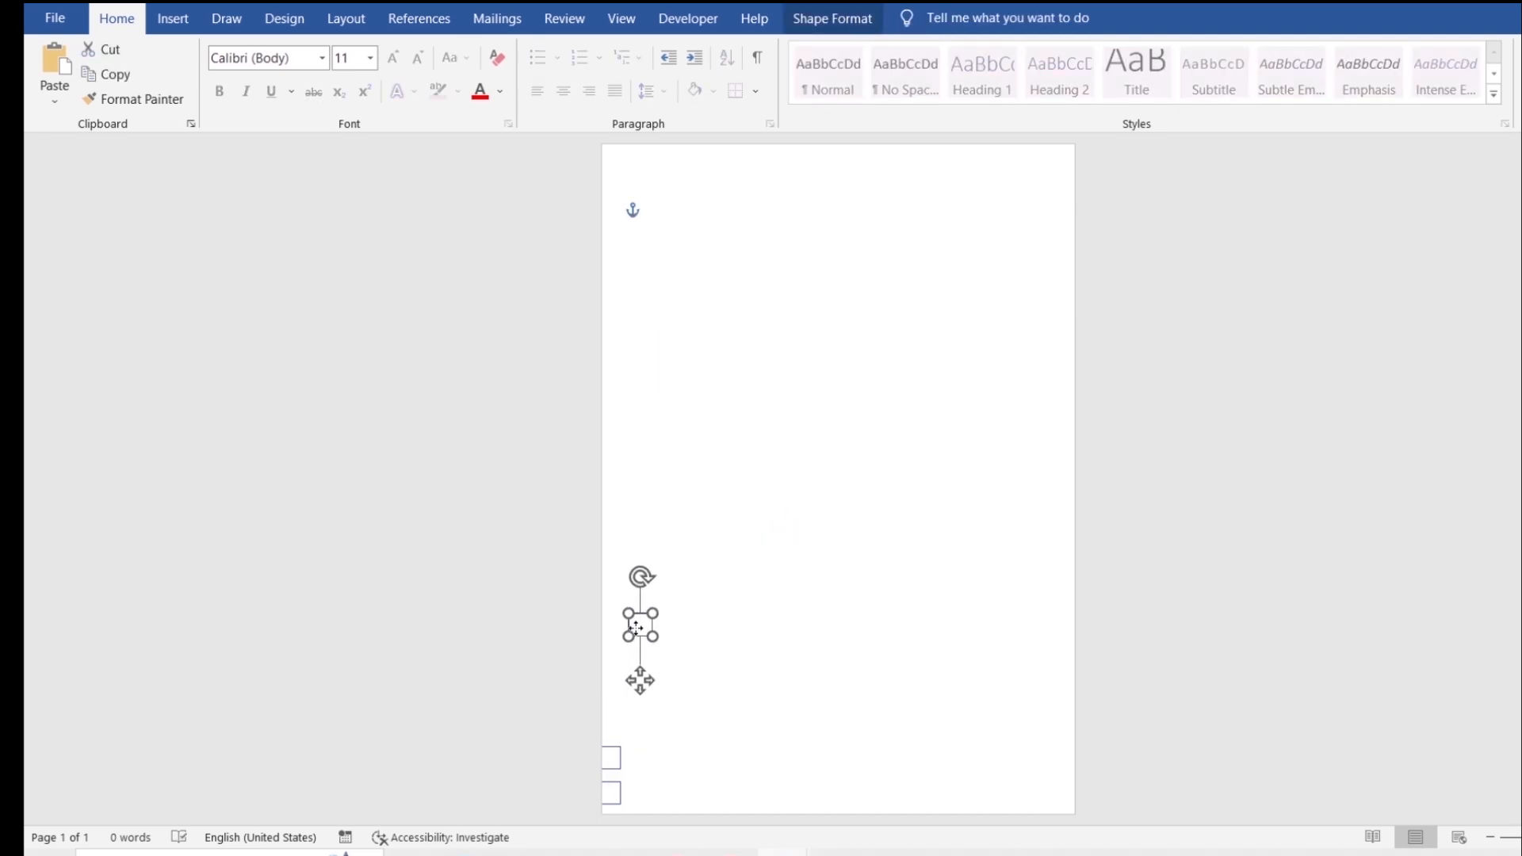
{"action": "left_click_drag", "start_coordinate": [637, 627], "coordinate": [607, 722]}
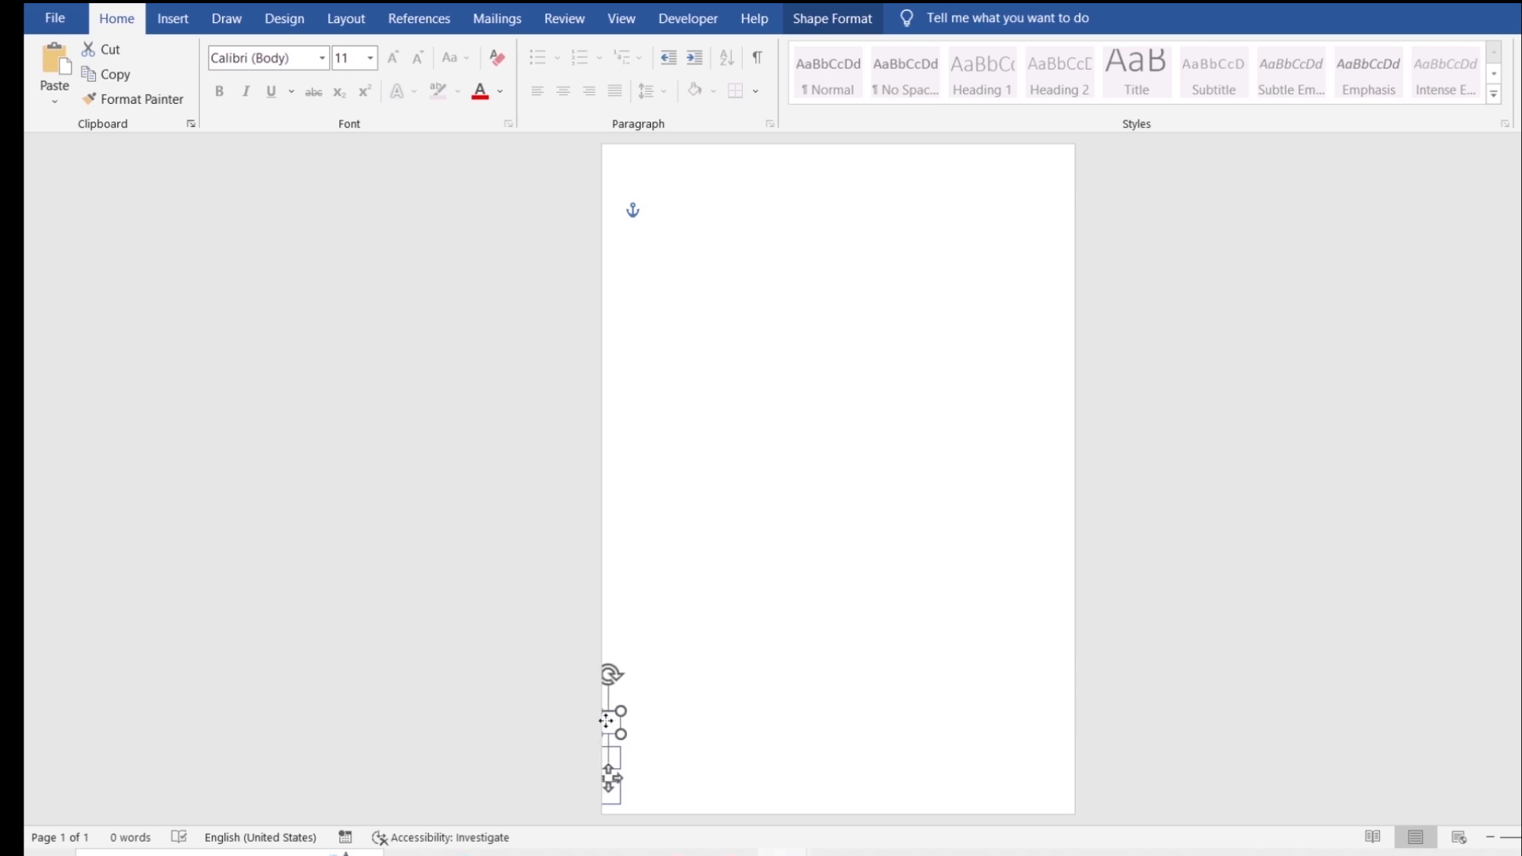
{"action": "left_click", "coordinate": [727, 567]}
Step: Paste more copies of the square and stack them at even spacing up the page's left edge to the top
{"action": "right_click", "coordinate": [724, 573]}
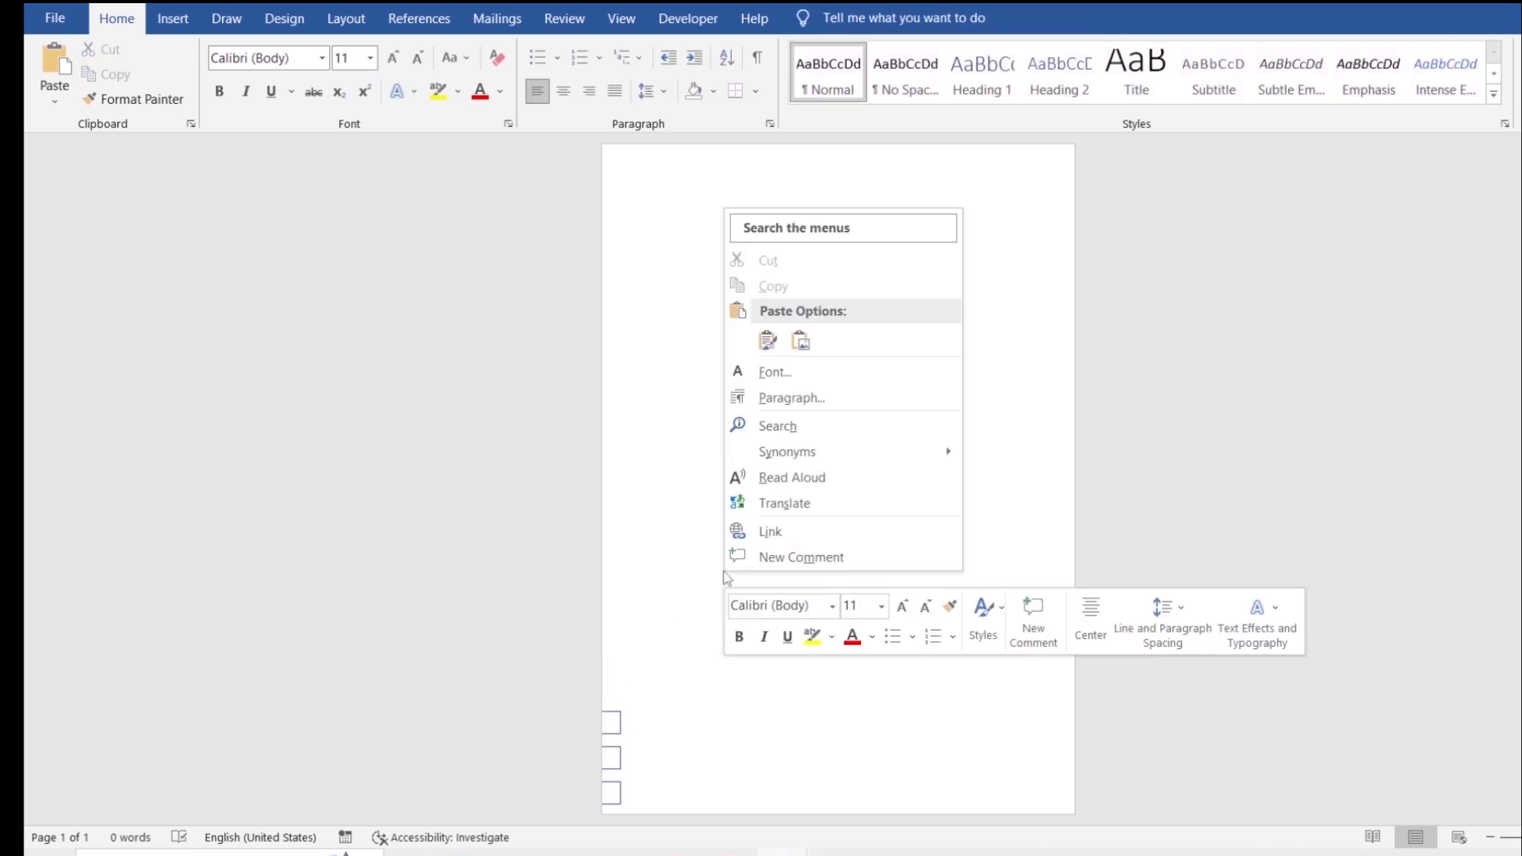
{"action": "left_click", "coordinate": [767, 342]}
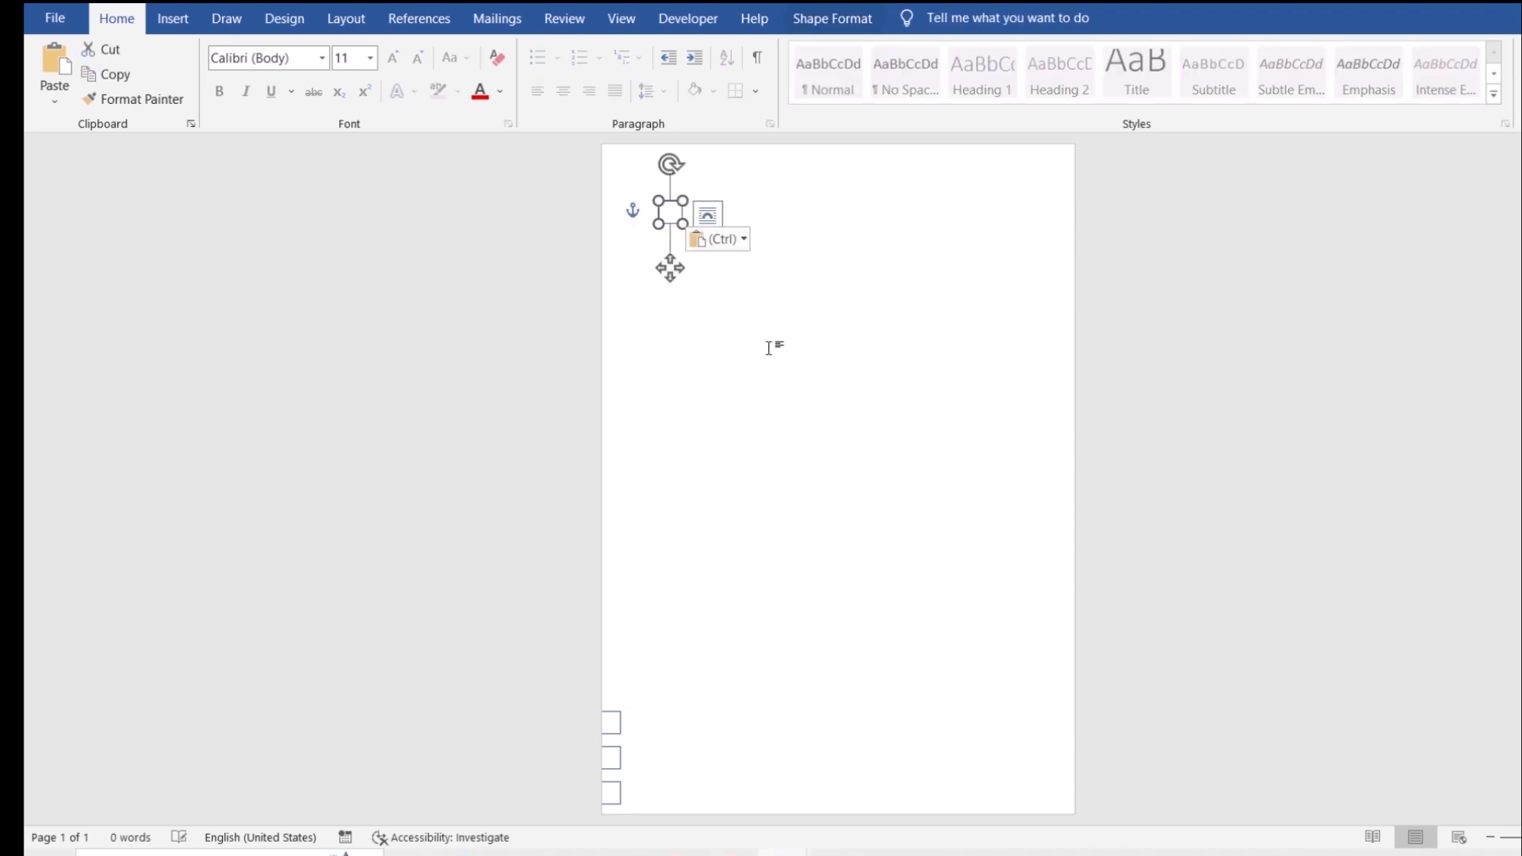
{"action": "left_click_drag", "start_coordinate": [669, 228], "coordinate": [608, 709]}
{"action": "left_click", "coordinate": [711, 588]}
{"action": "left_click", "coordinate": [730, 273]}
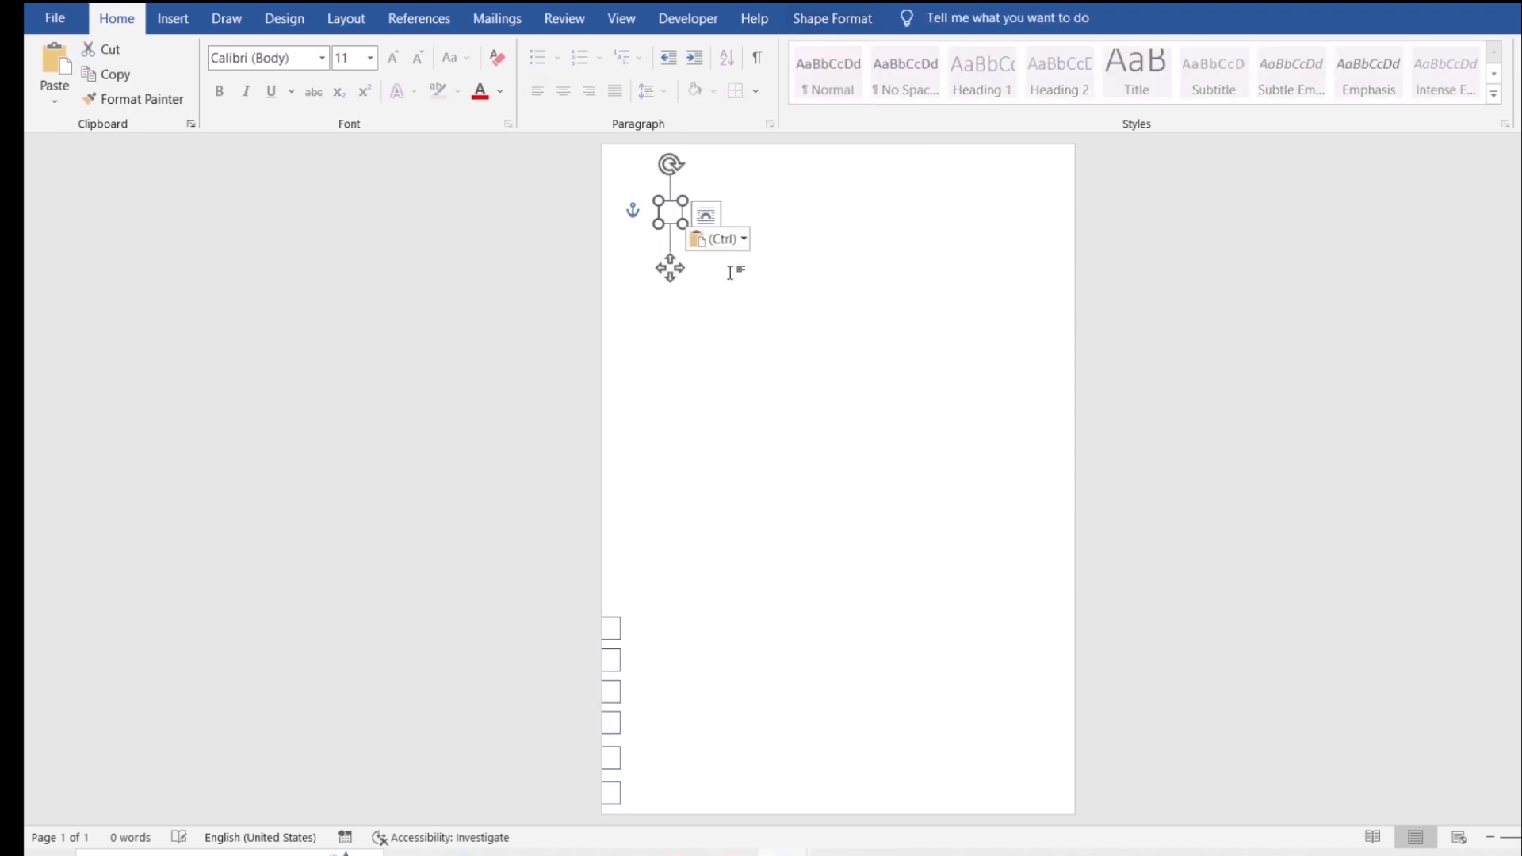
{"action": "left_click_drag", "start_coordinate": [671, 212], "coordinate": [618, 584]}
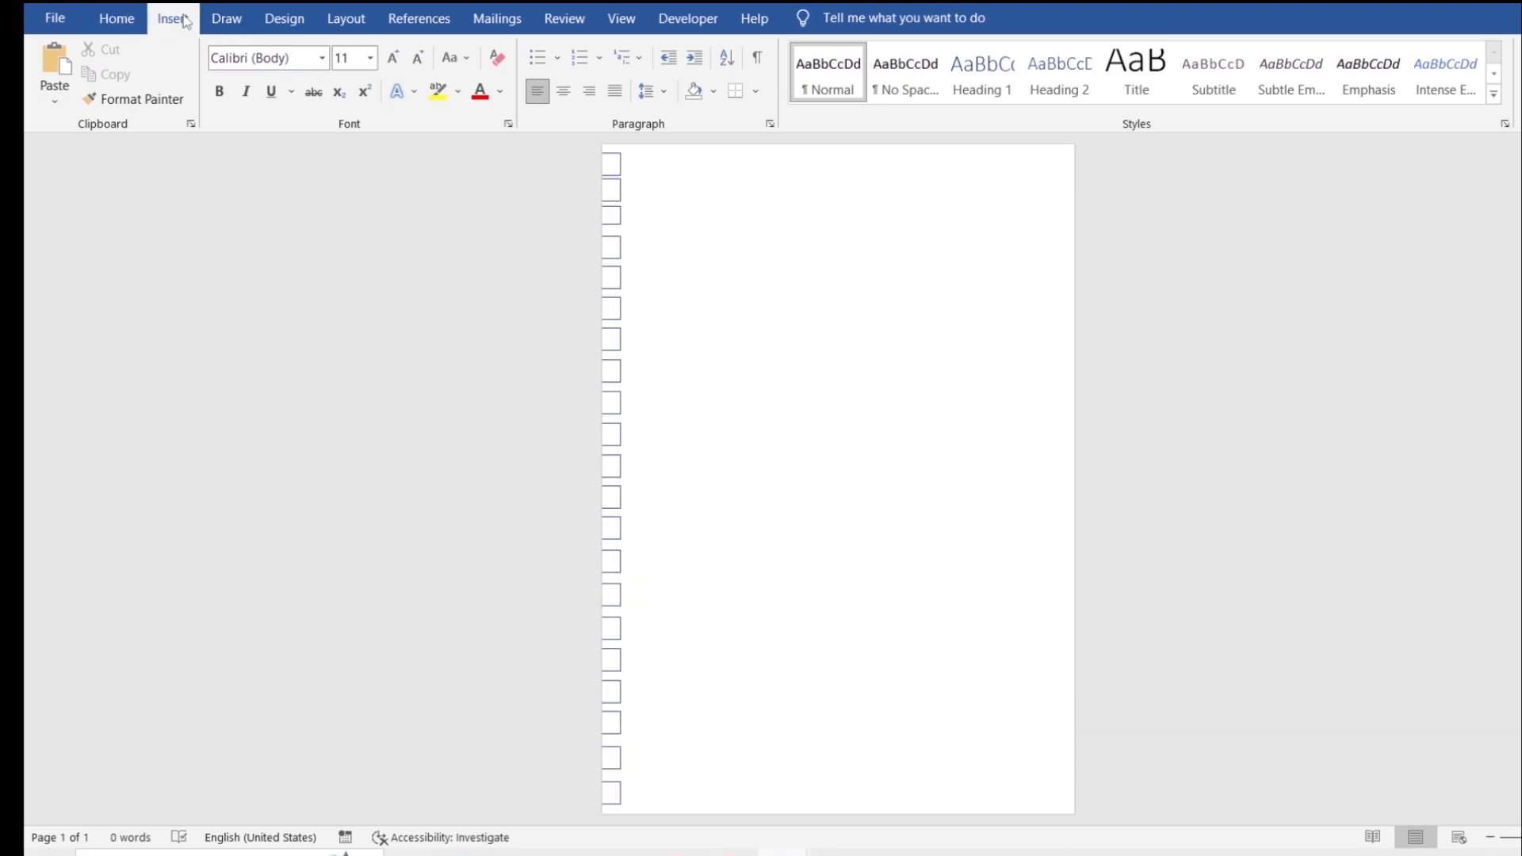
Step: Draw a text box in the page's lower-right area reading "Basic Full Technique IT Or Tips", "And", "Academy" on three lines
{"action": "left_click", "coordinate": [182, 19]}
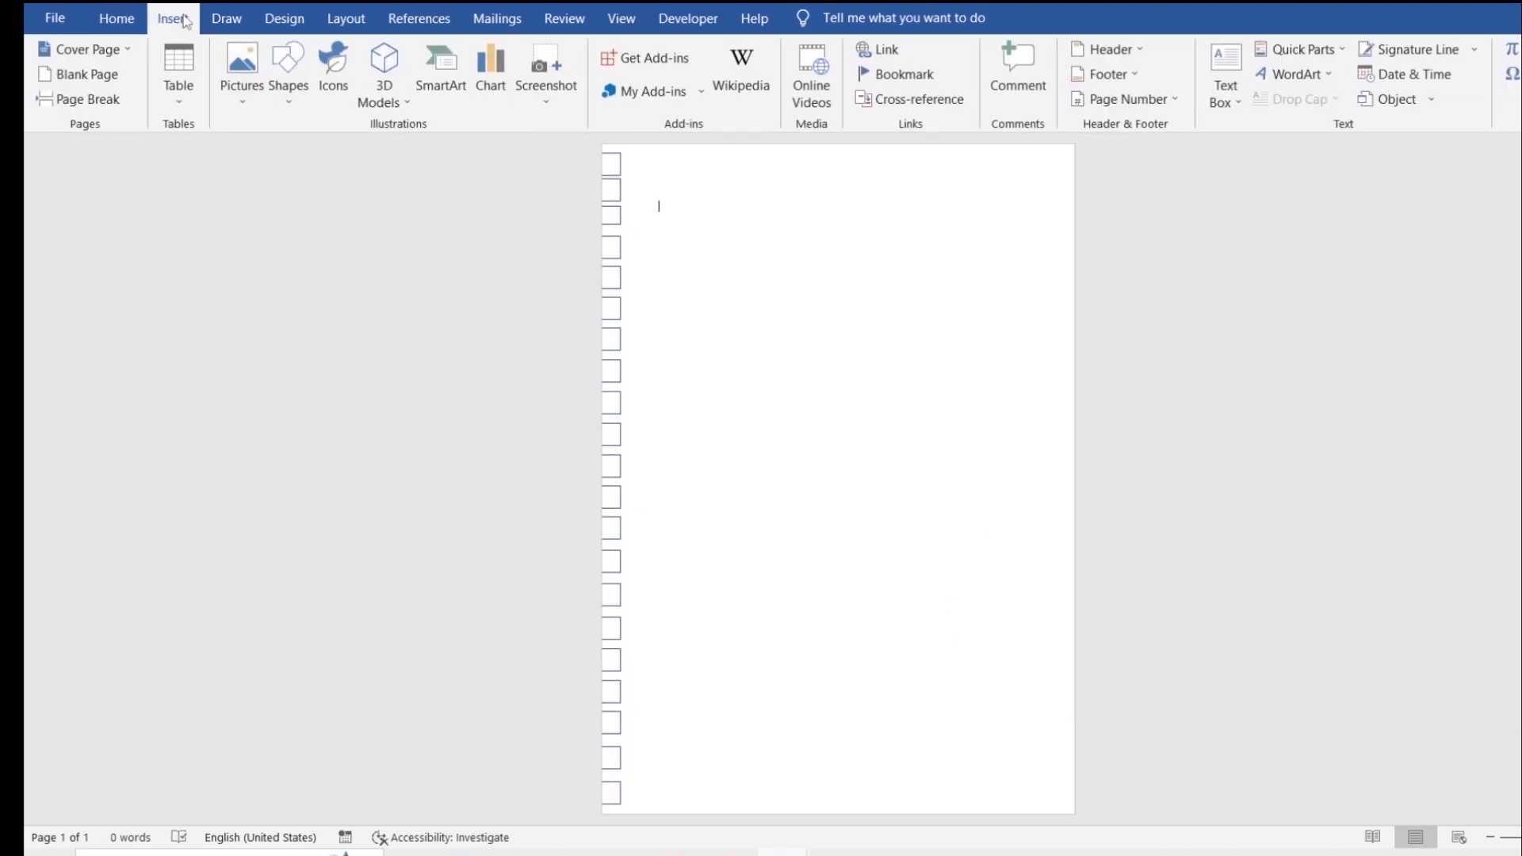
{"action": "left_click", "coordinate": [290, 71]}
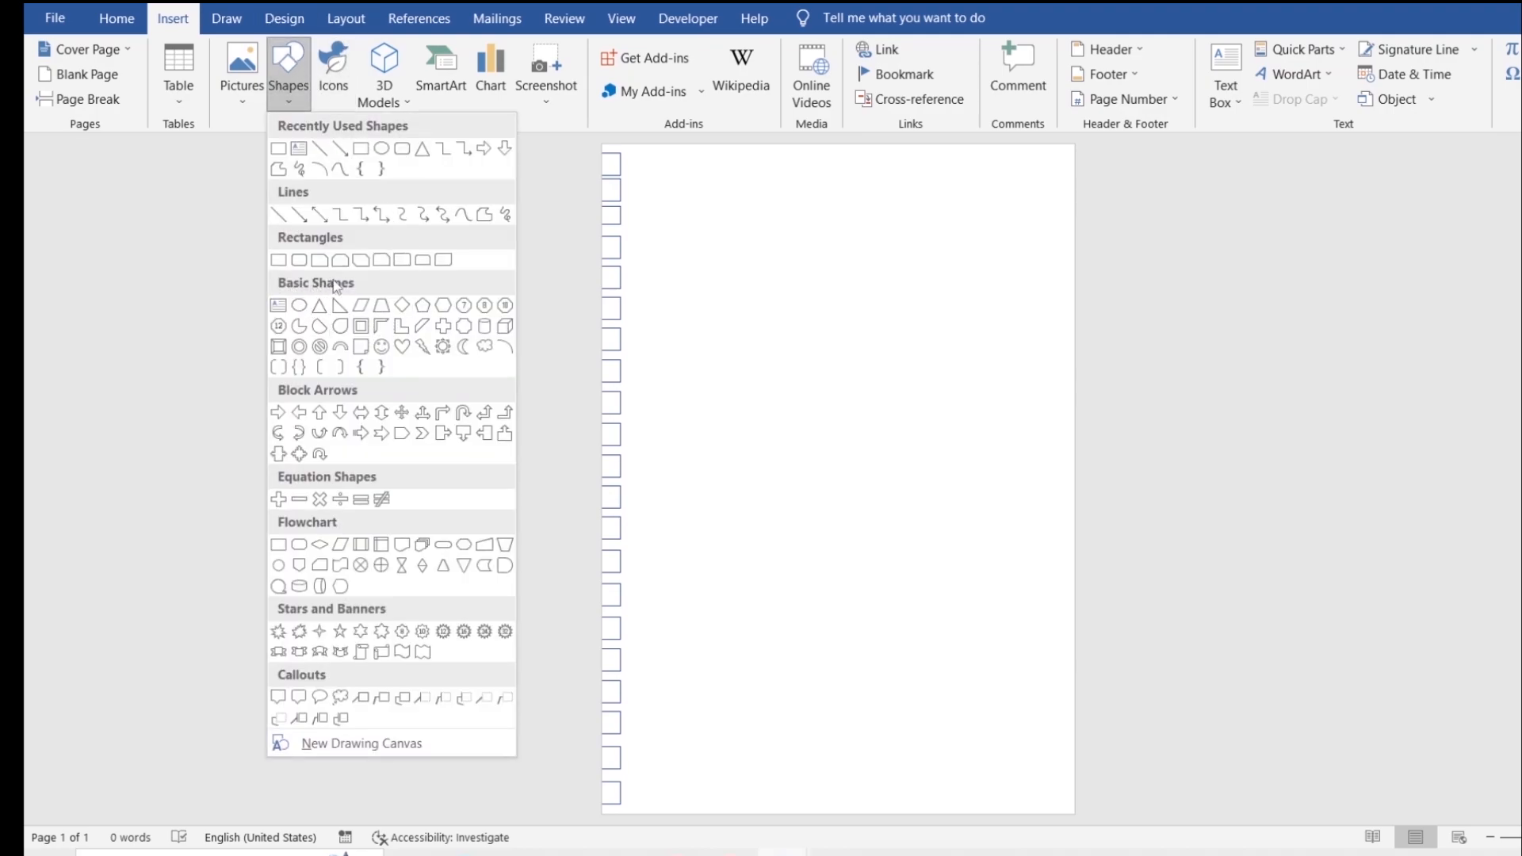
{"action": "left_click", "coordinate": [279, 306]}
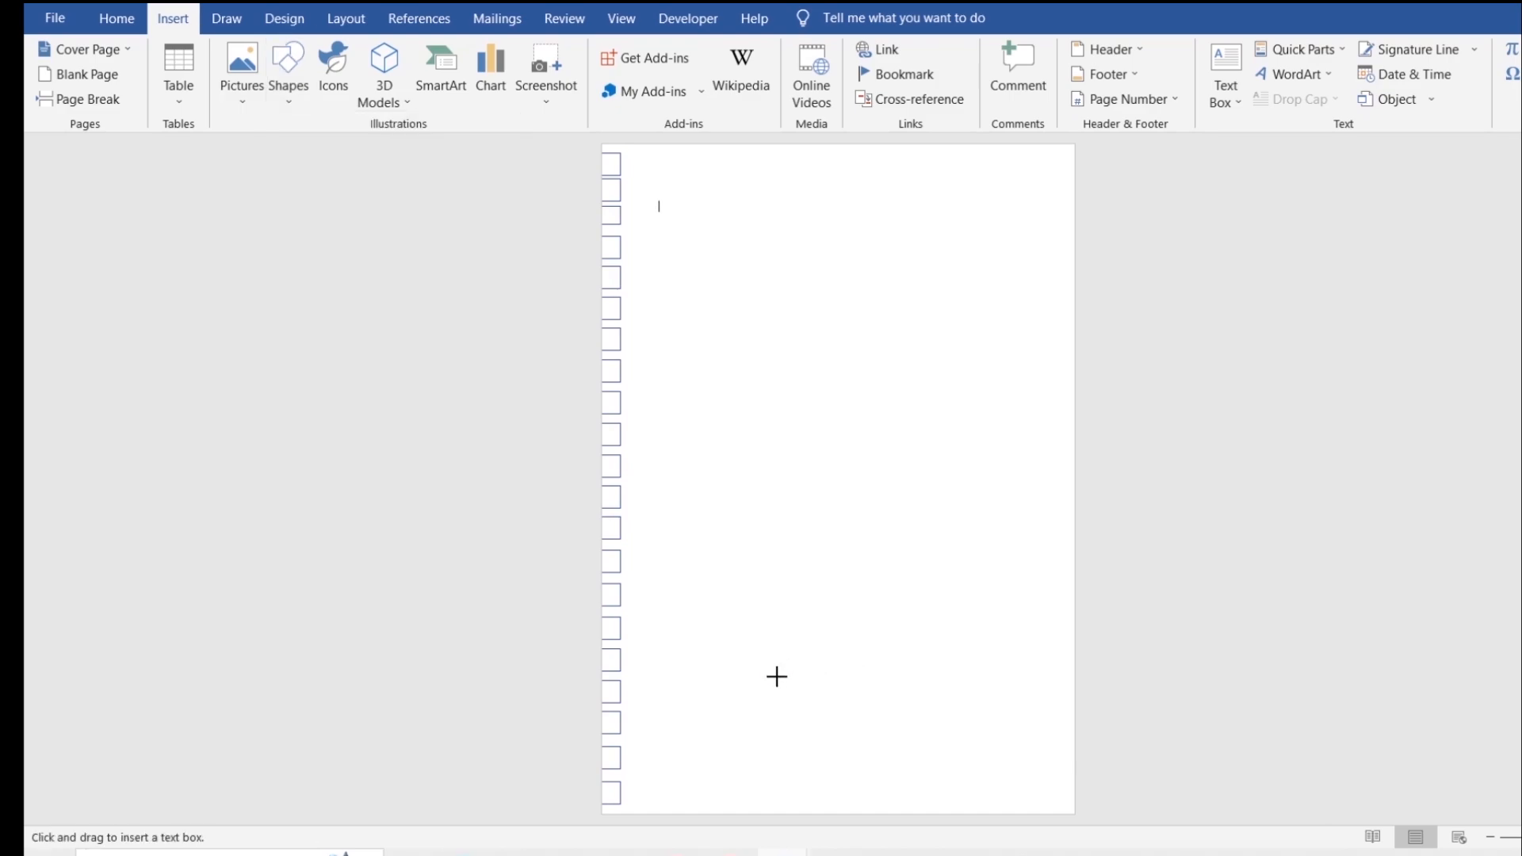
{"action": "left_click_drag", "start_coordinate": [776, 676], "coordinate": [1061, 804]}
{"action": "type", "text": "Basic Full Technique IT Or Tips And Academy"}
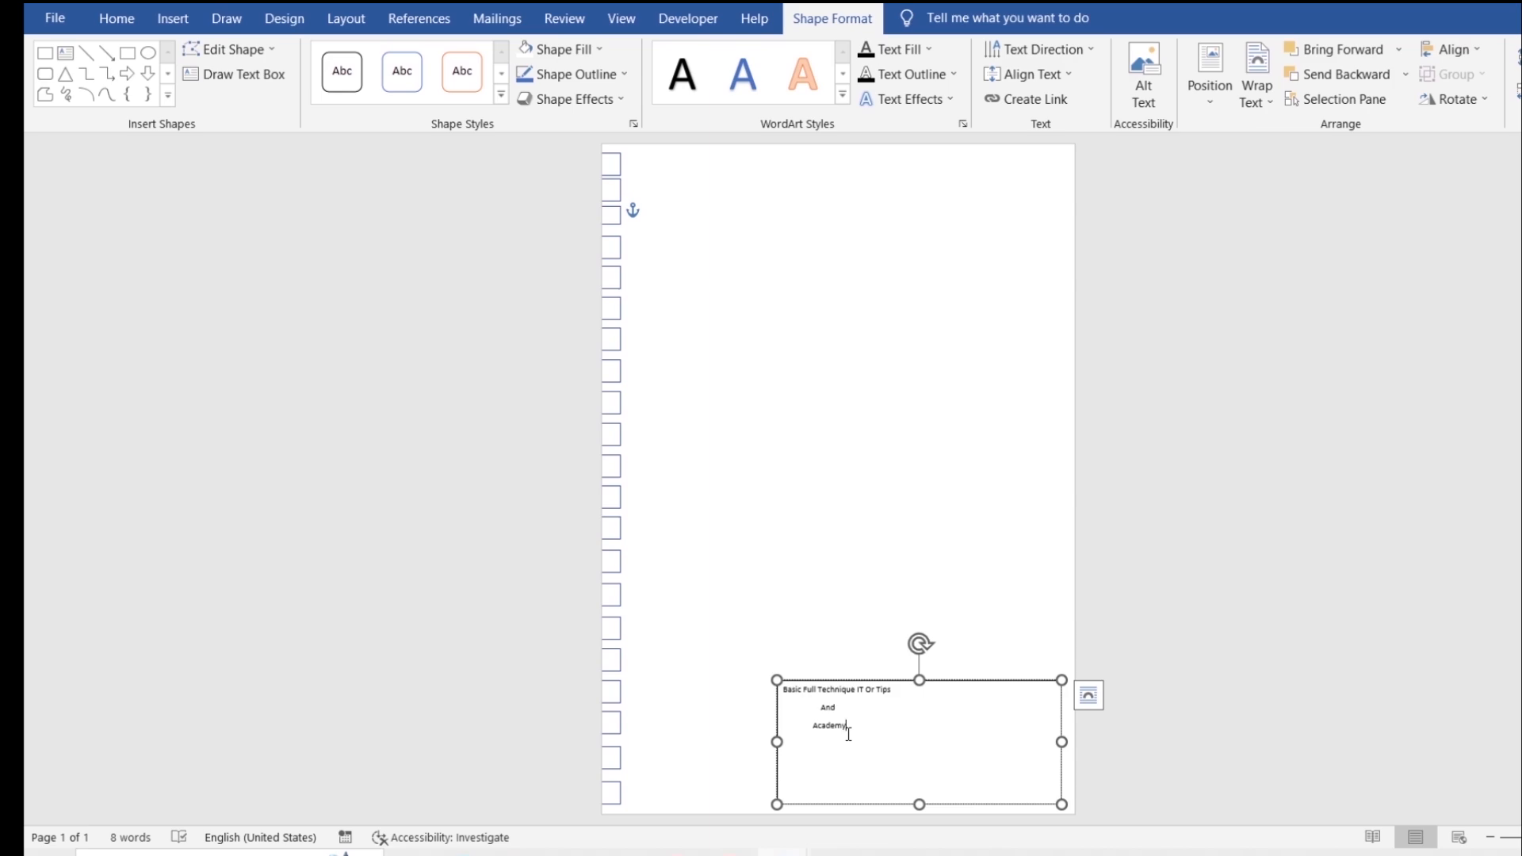
Step: Format all the text box's text as 22 pt bold and move the box into the lower-right corner of the page
{"action": "left_click_drag", "start_coordinate": [848, 797], "coordinate": [783, 695]}
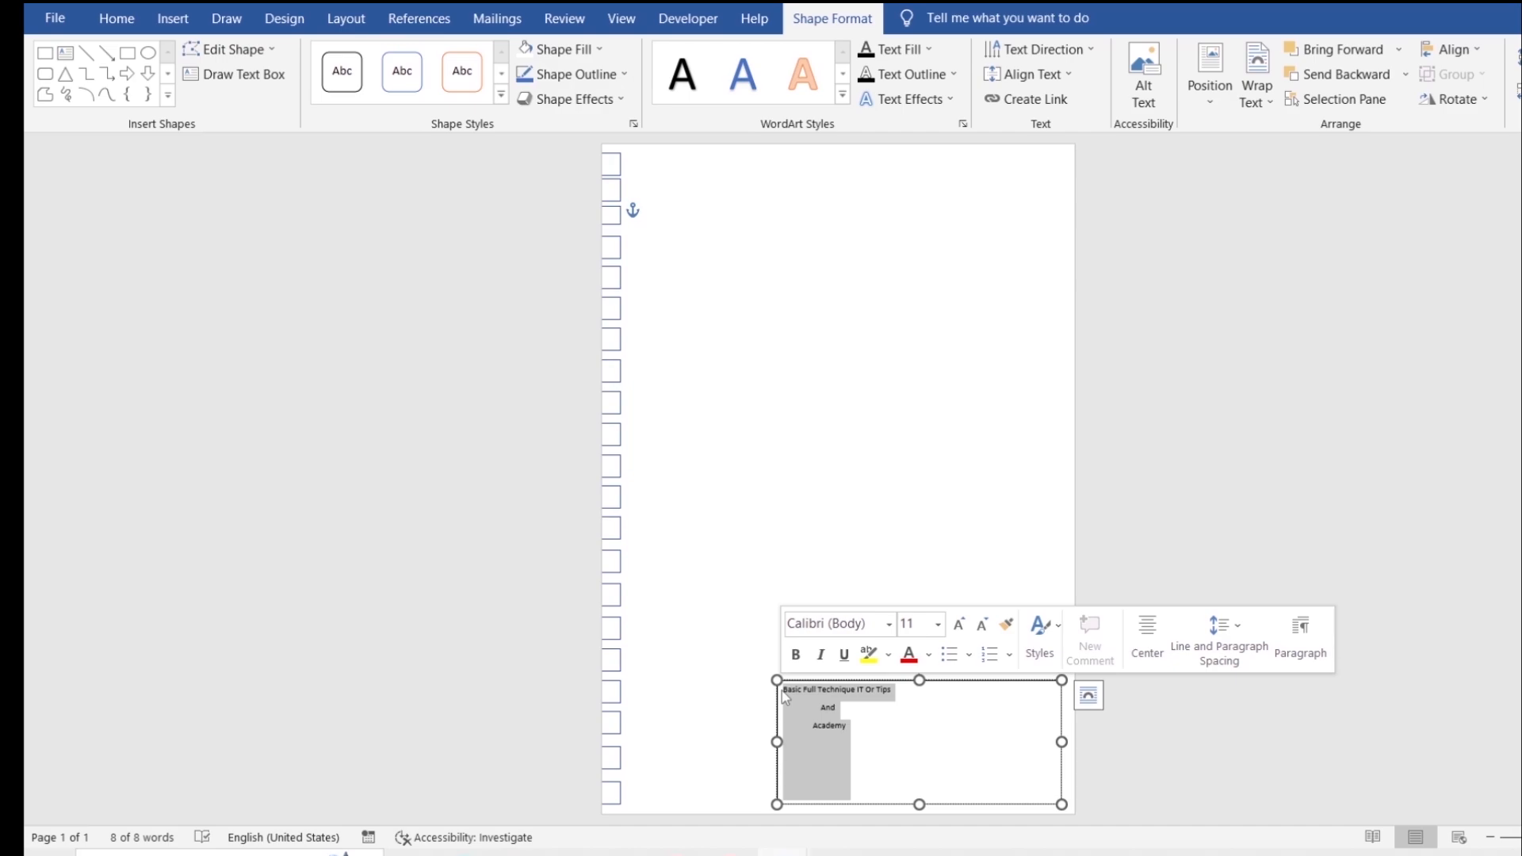
{"action": "left_click", "coordinate": [100, 17]}
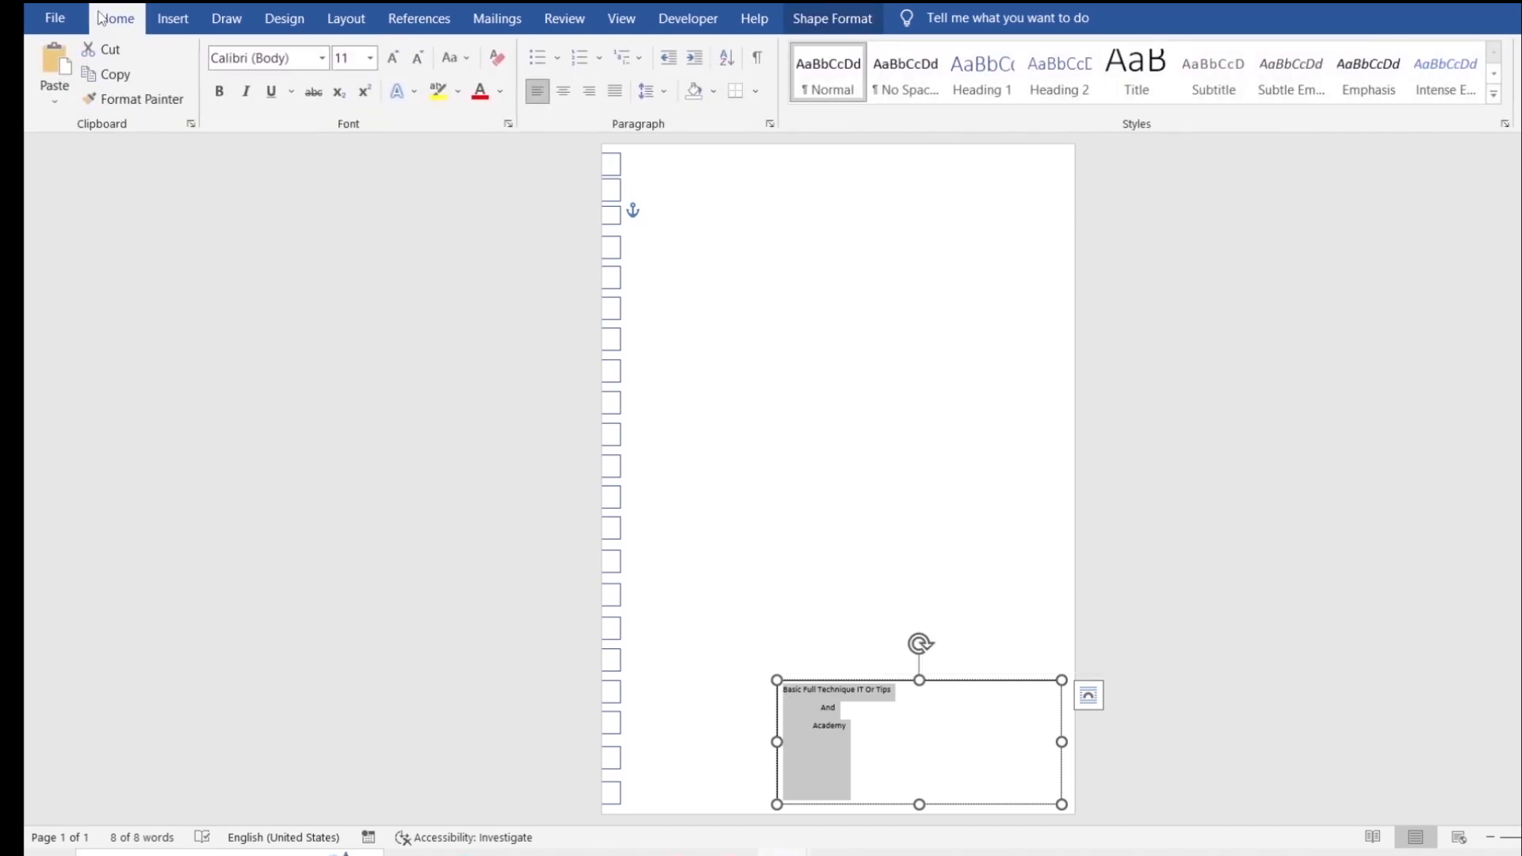
{"action": "left_click", "coordinate": [370, 57]}
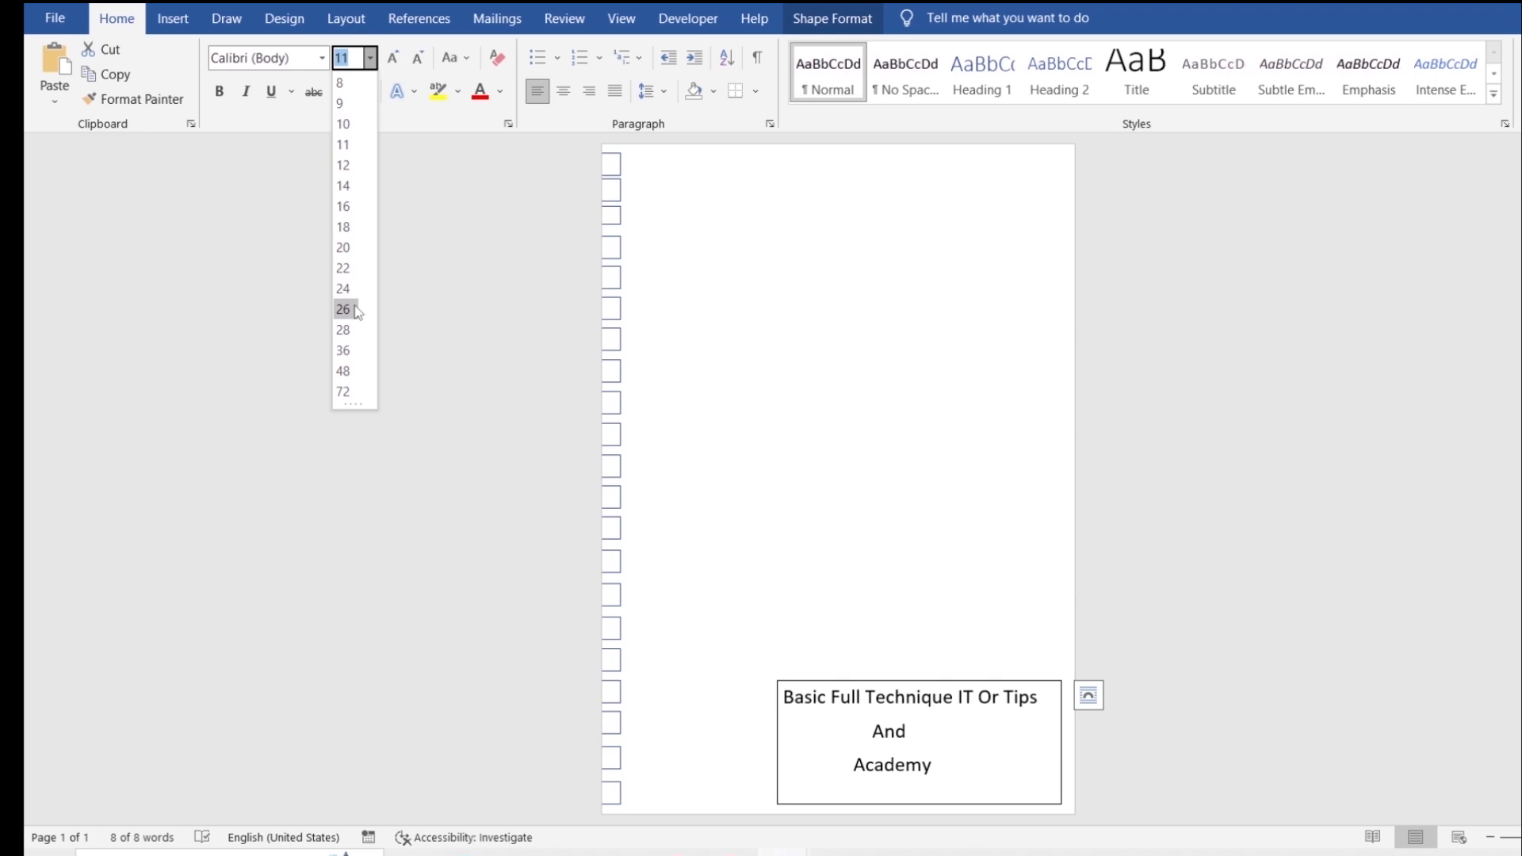
{"action": "left_click", "coordinate": [343, 268]}
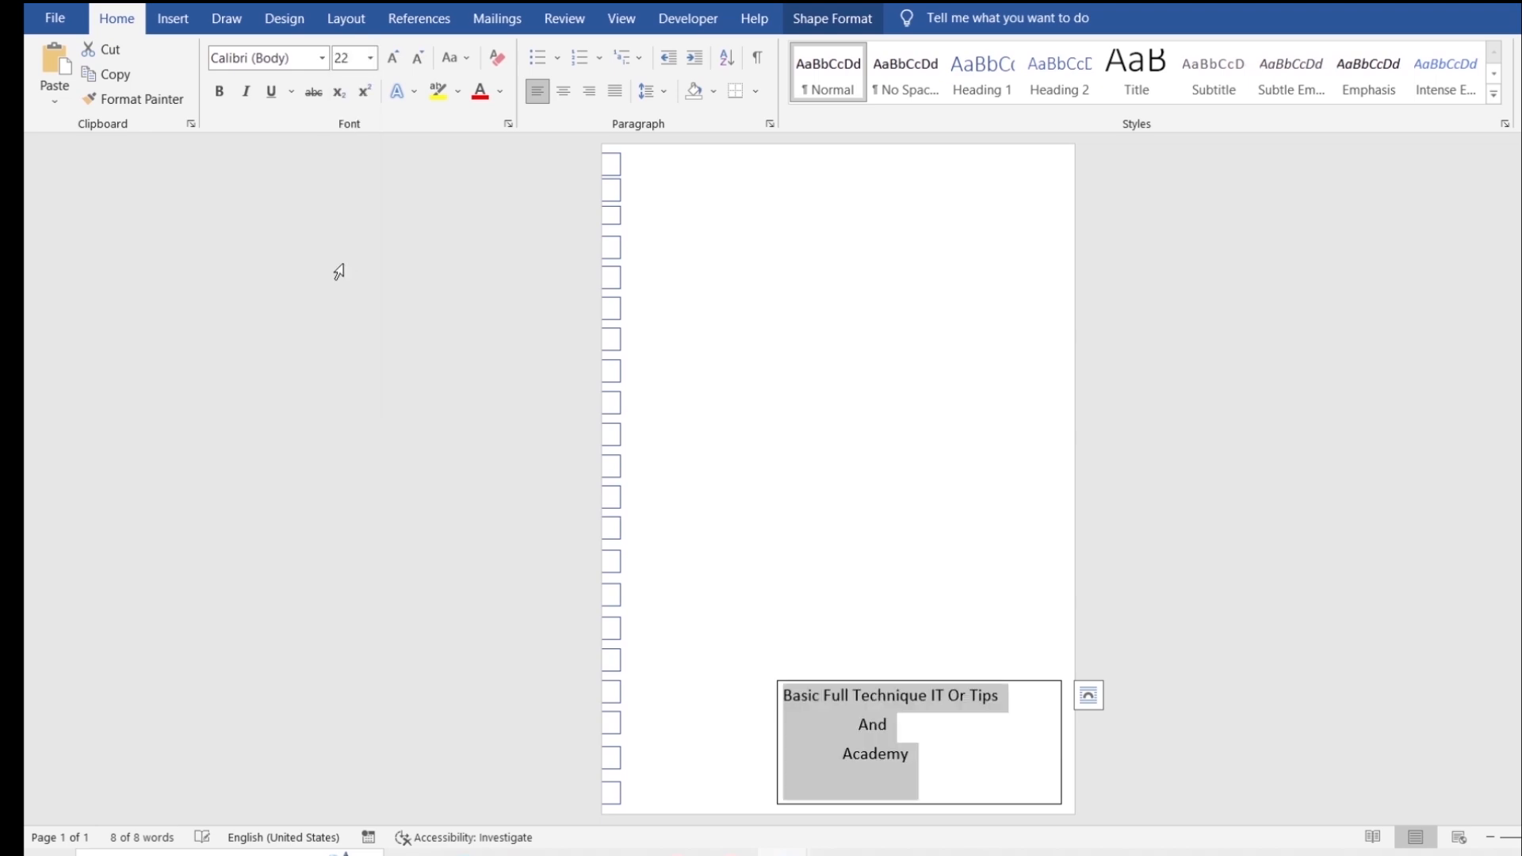
{"action": "left_click", "coordinate": [225, 95]}
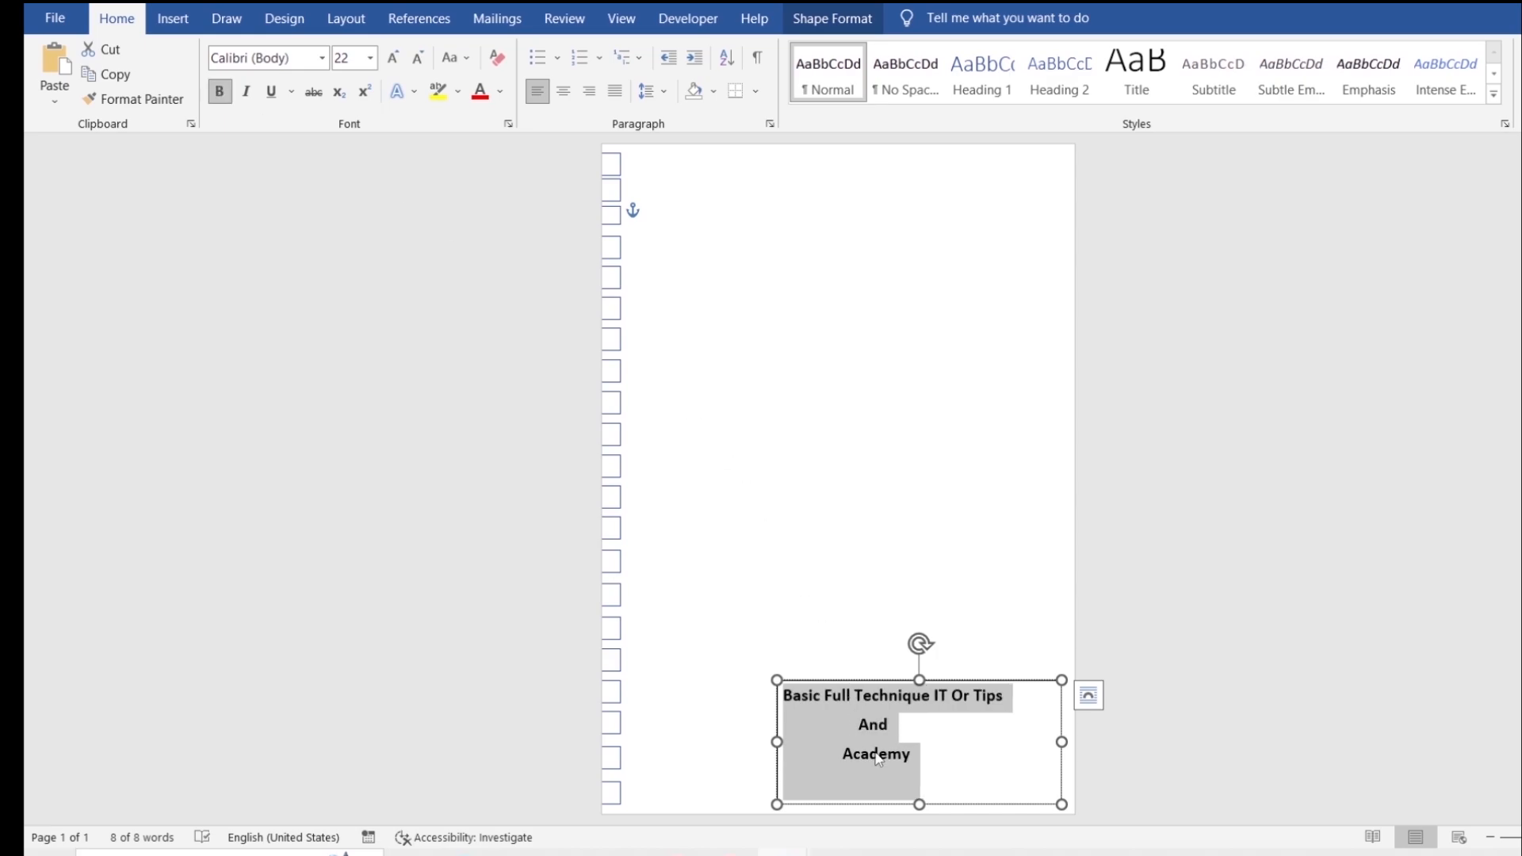
{"action": "left_click_drag", "start_coordinate": [971, 680], "coordinate": [1039, 728]}
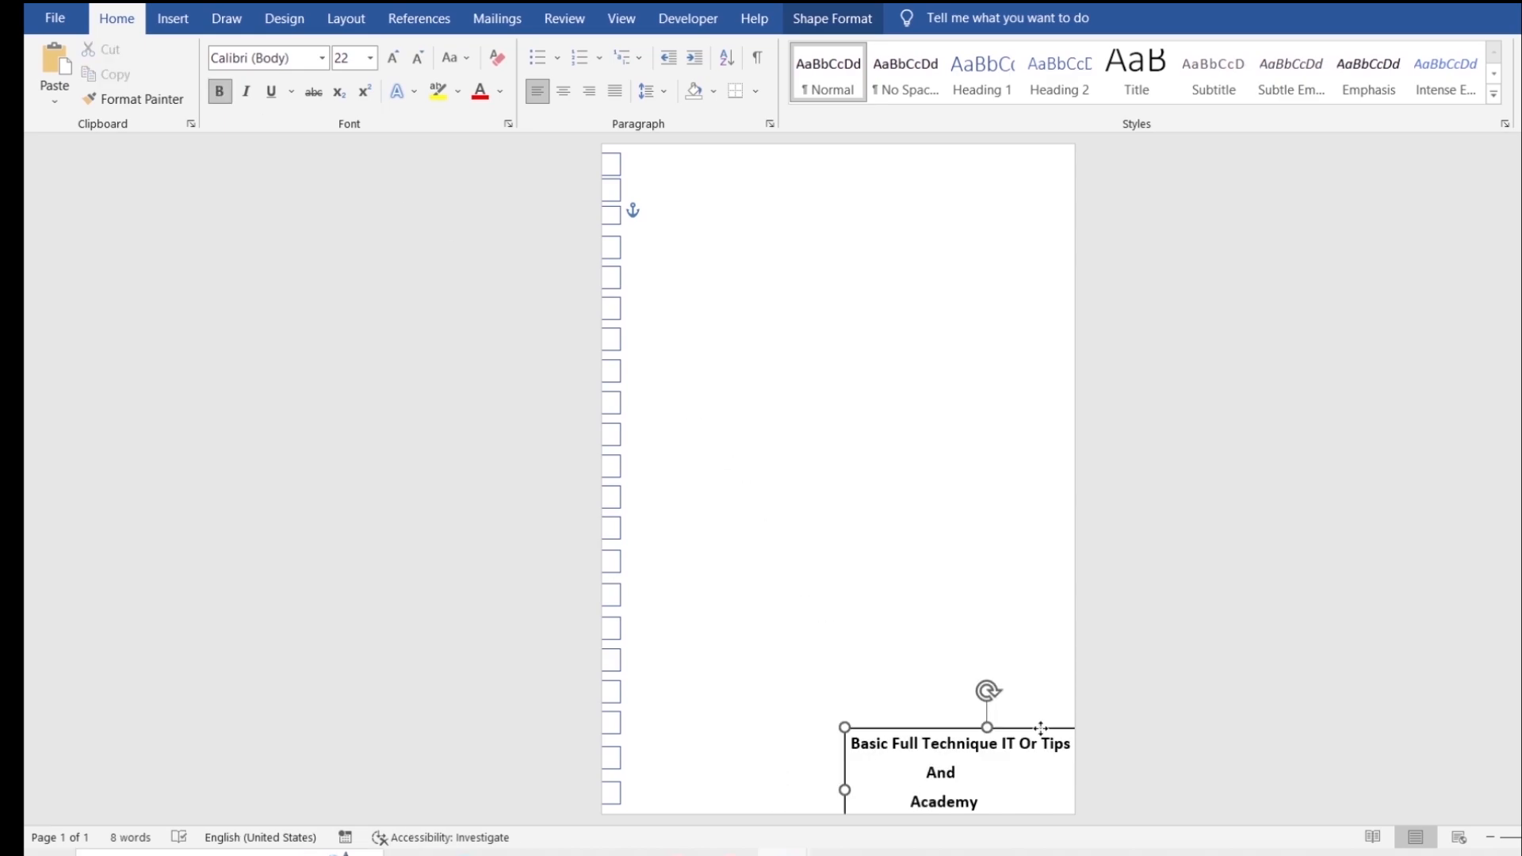
Step: Remove the outline from the title text box in the page's lower-right corner
{"action": "left_click", "coordinate": [898, 578]}
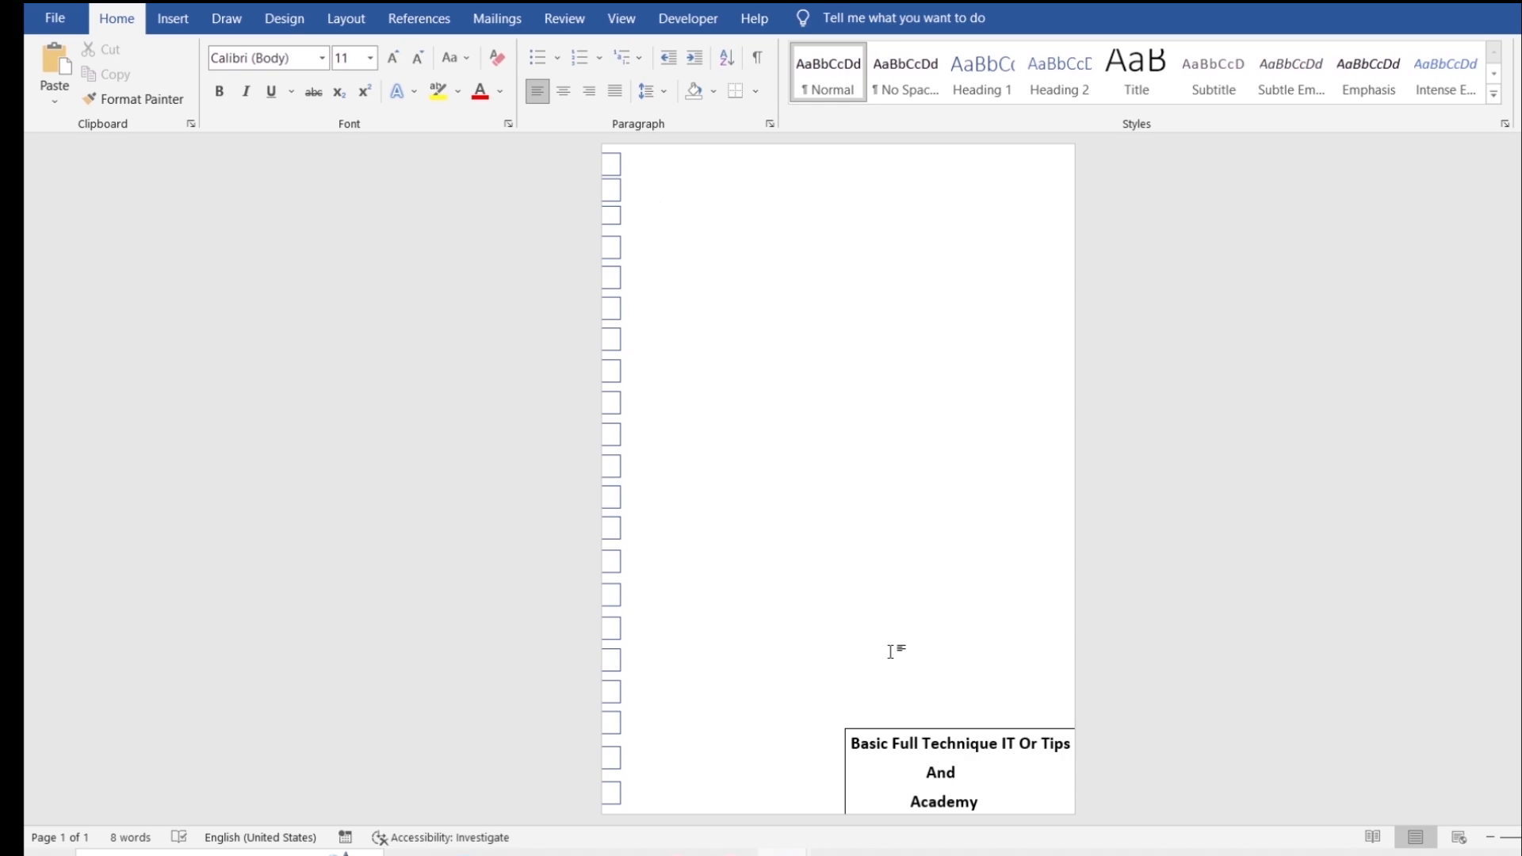
{"action": "left_click", "coordinate": [910, 753]}
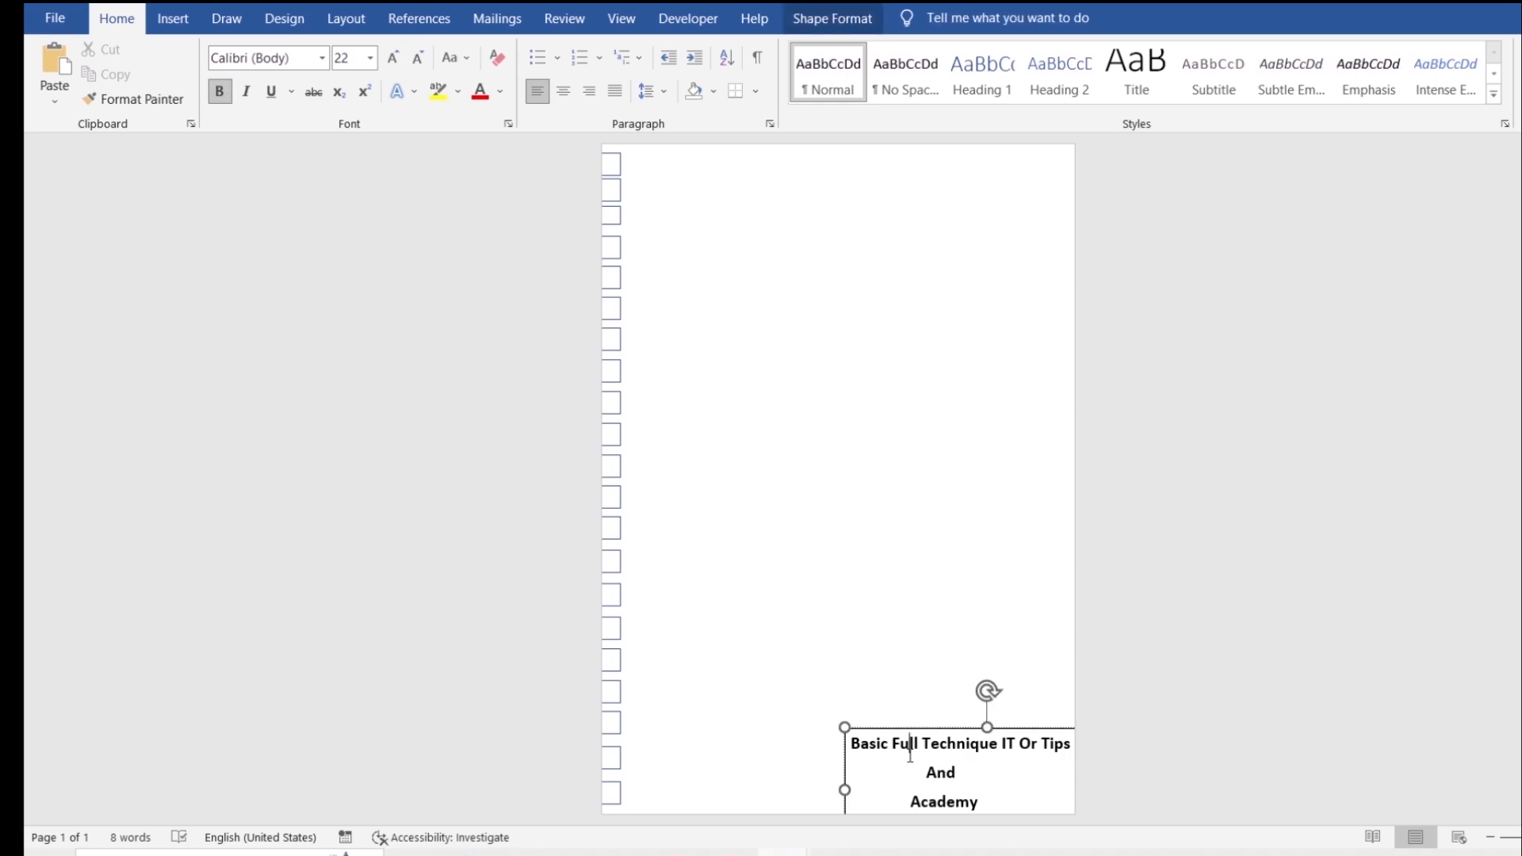
{"action": "left_click", "coordinate": [816, 20]}
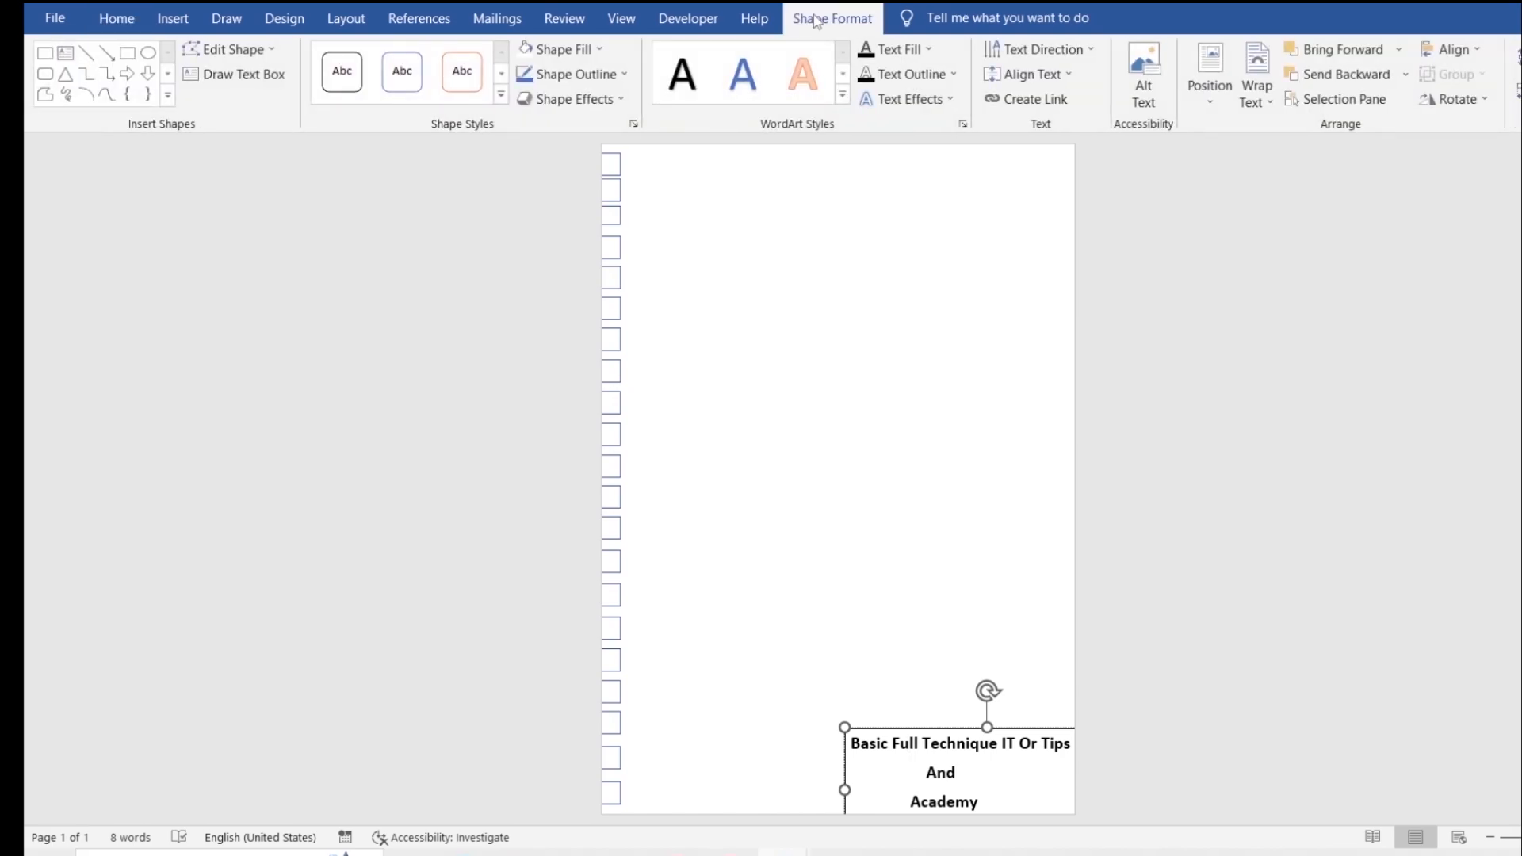
{"action": "left_click", "coordinate": [593, 76]}
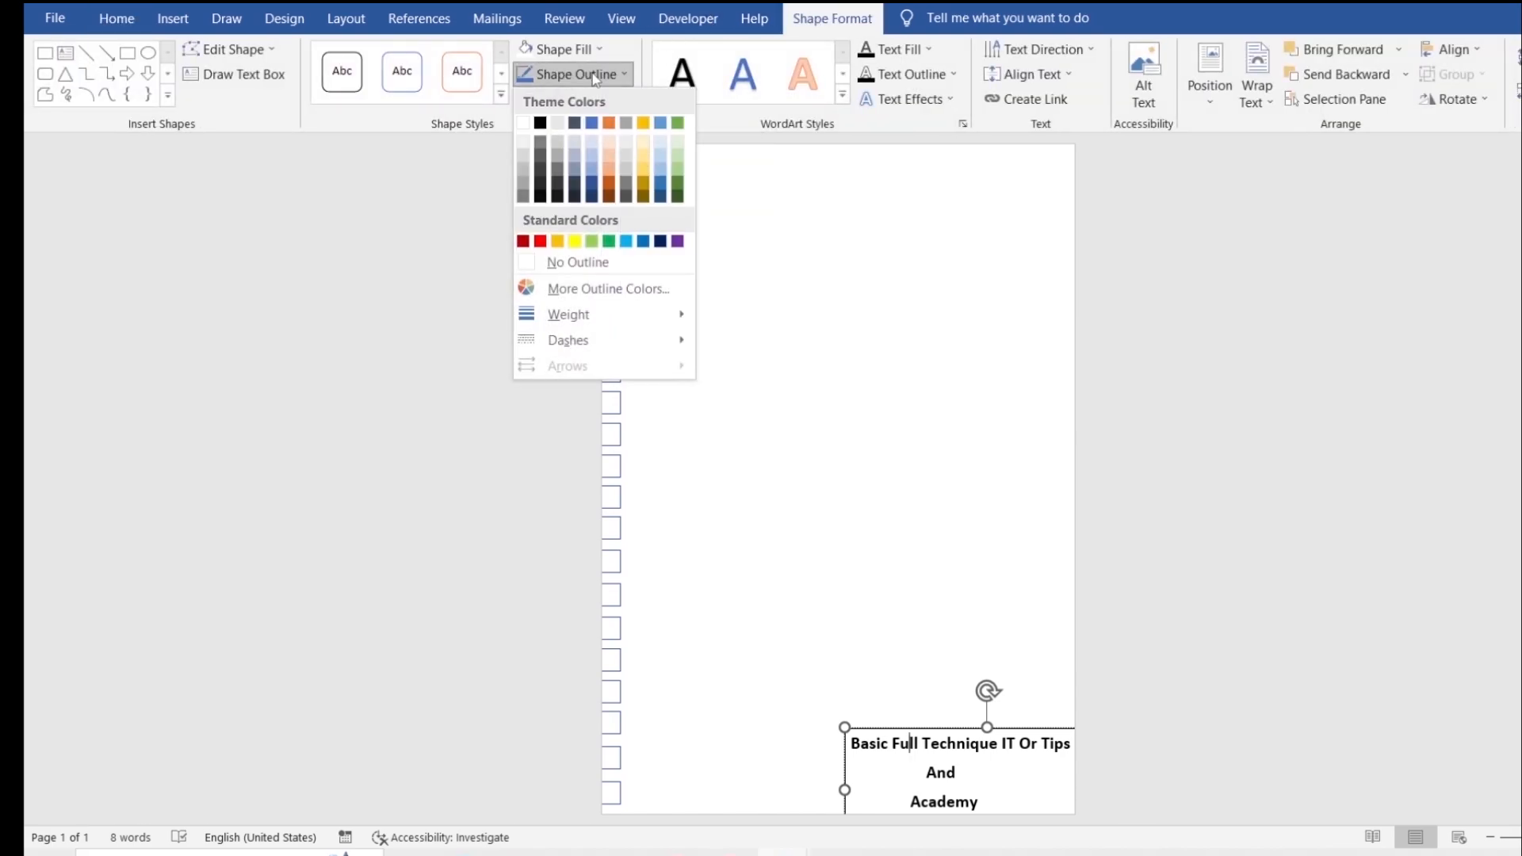
{"action": "left_click", "coordinate": [577, 264]}
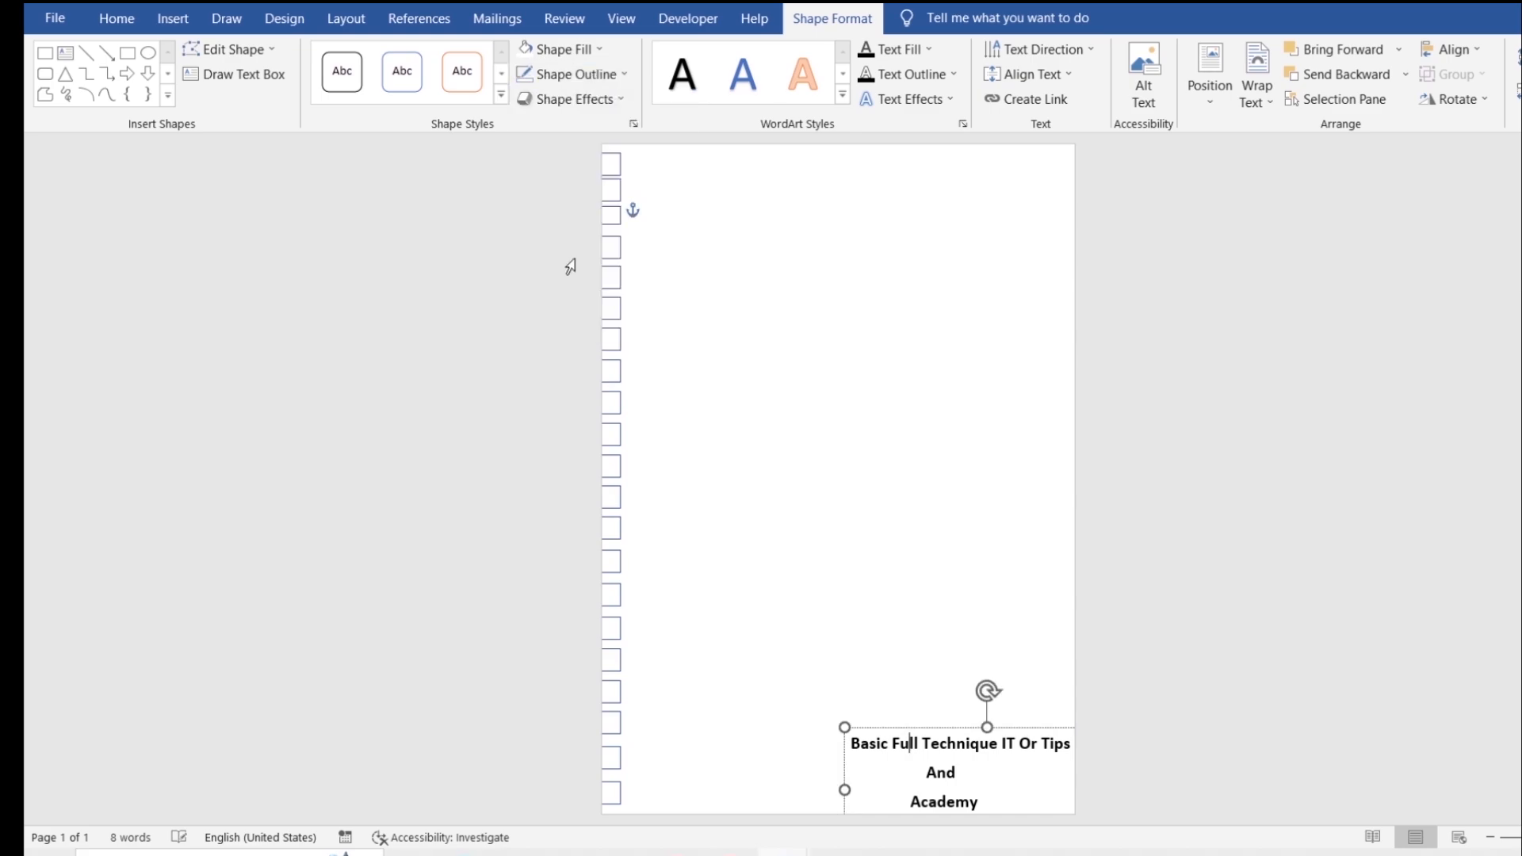
{"action": "left_click", "coordinate": [881, 594]}
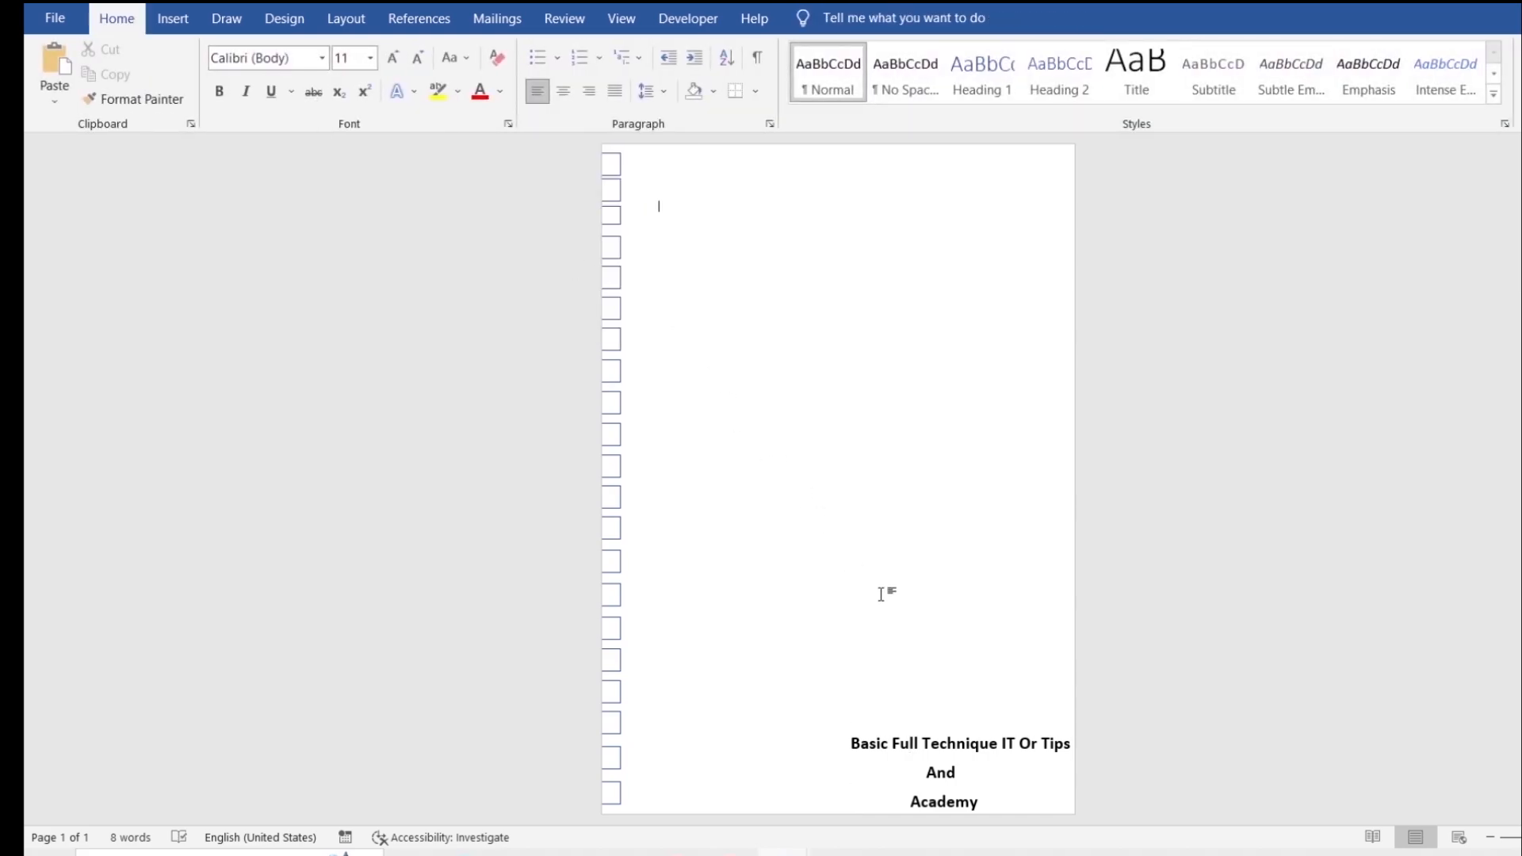
Step: Insert a Flowchart: Multidocument shape beside the word "Academy" and fill it with standard light green
{"action": "left_click", "coordinate": [173, 19]}
{"action": "left_click", "coordinate": [291, 80]}
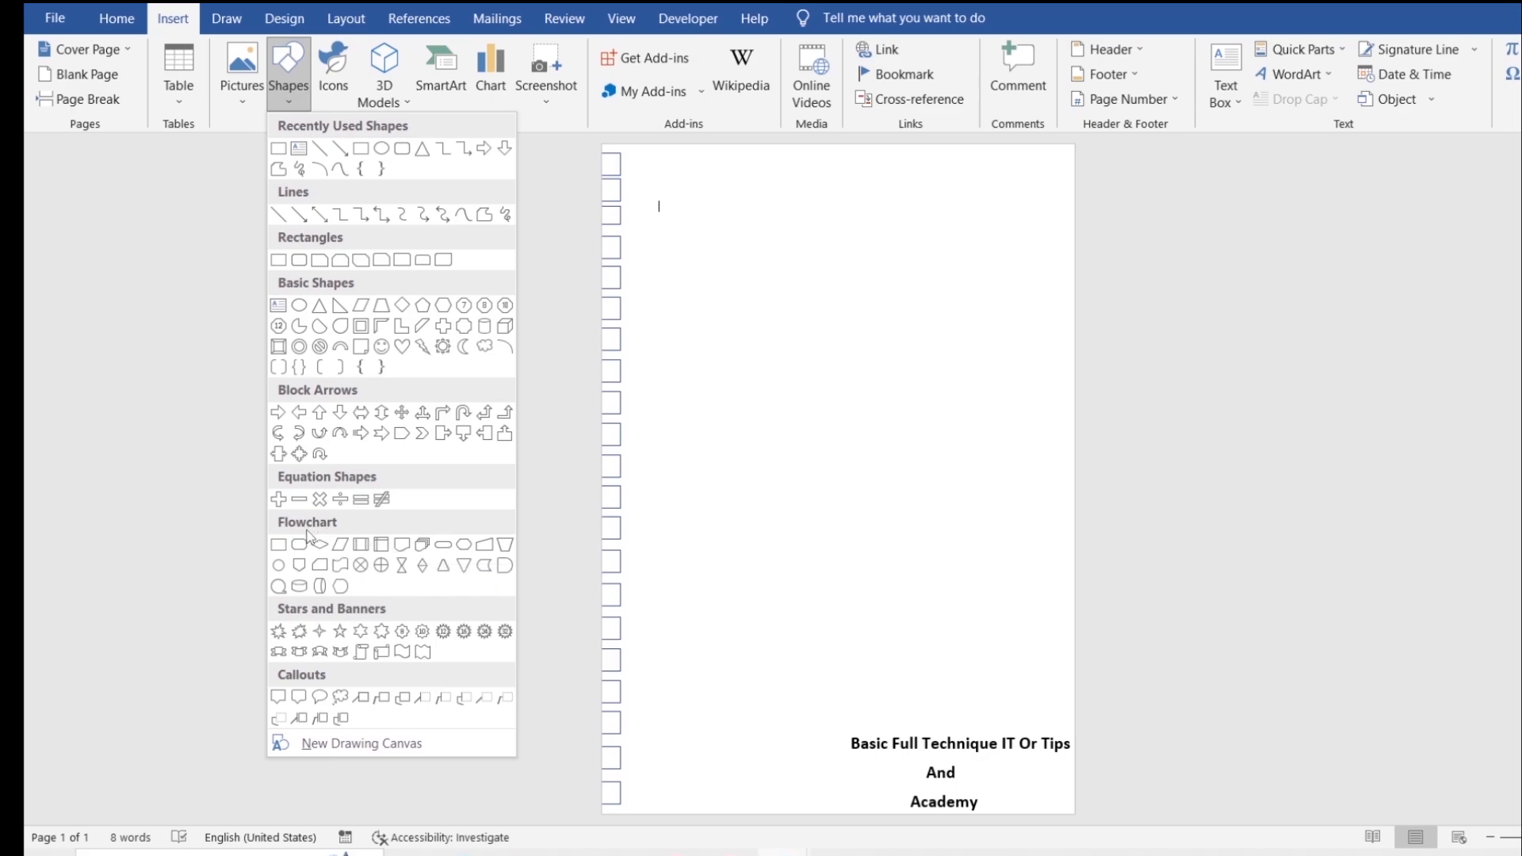
{"action": "left_click", "coordinate": [423, 546]}
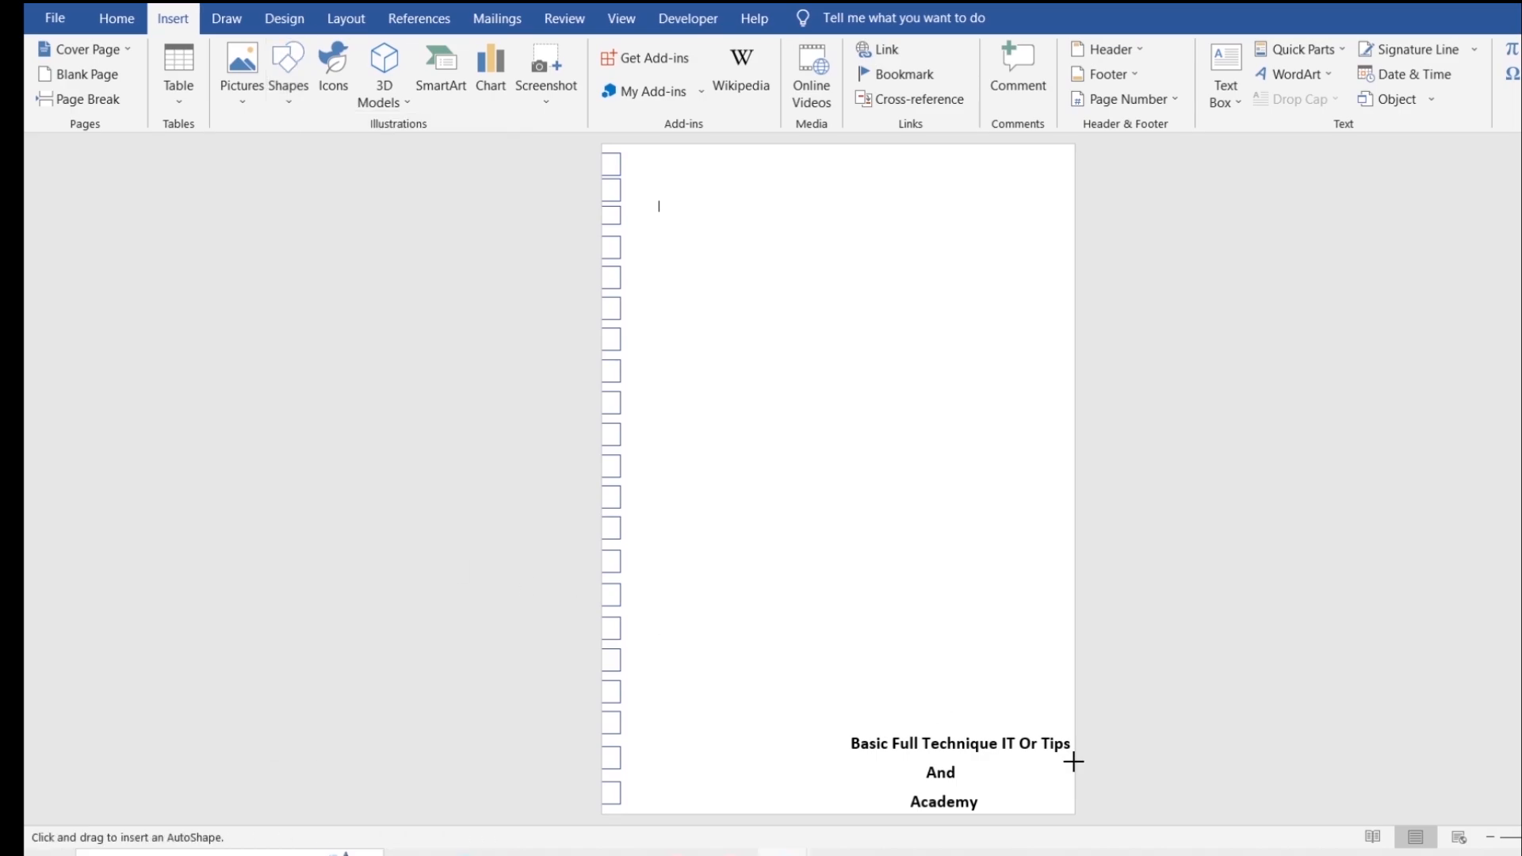
{"action": "left_click_drag", "start_coordinate": [996, 769], "coordinate": [1023, 811]}
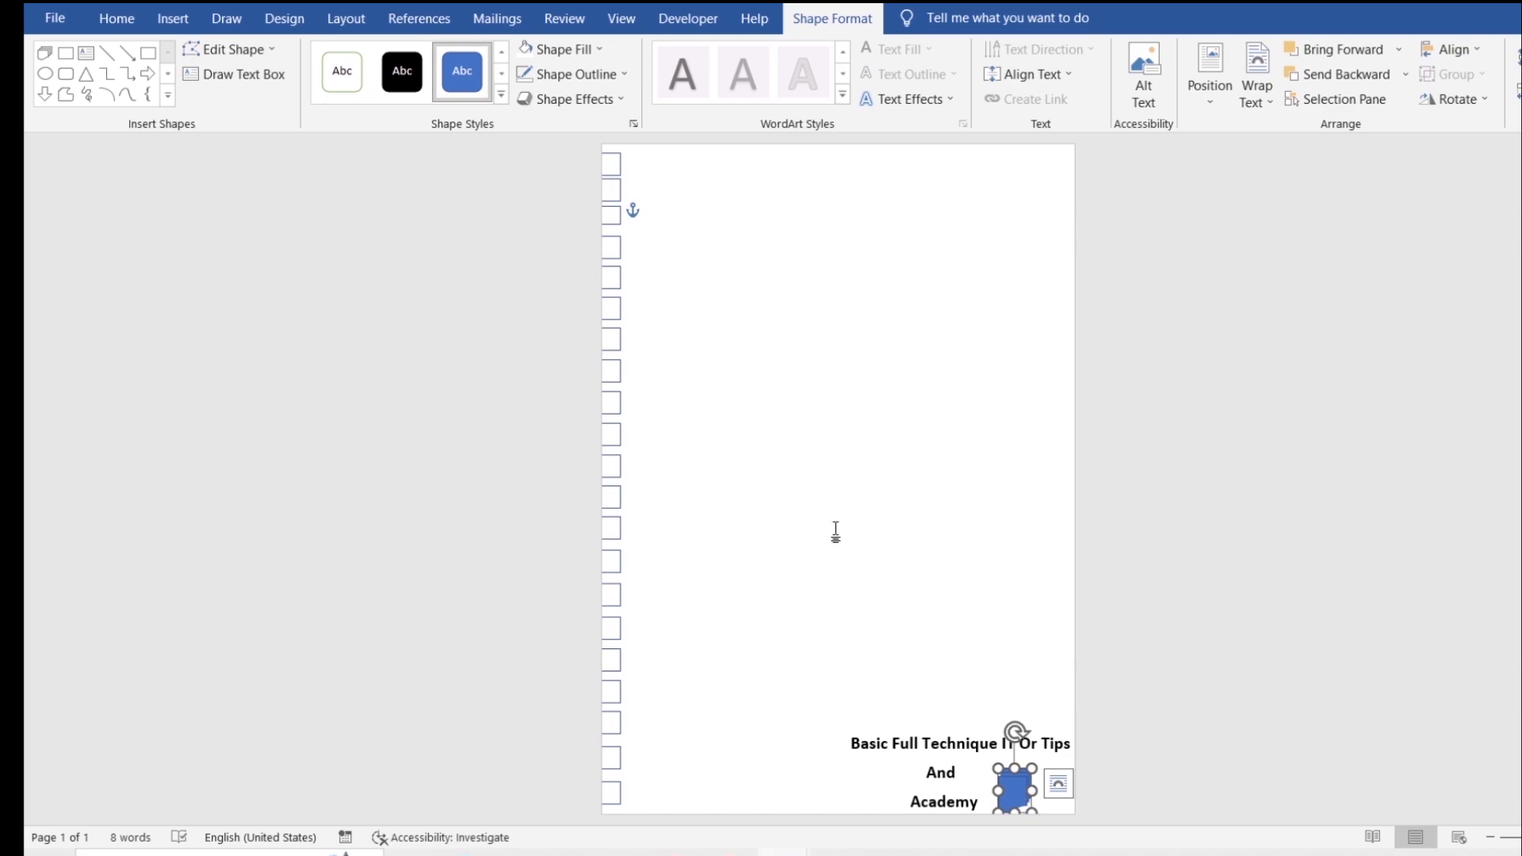
{"action": "left_click", "coordinate": [558, 50]}
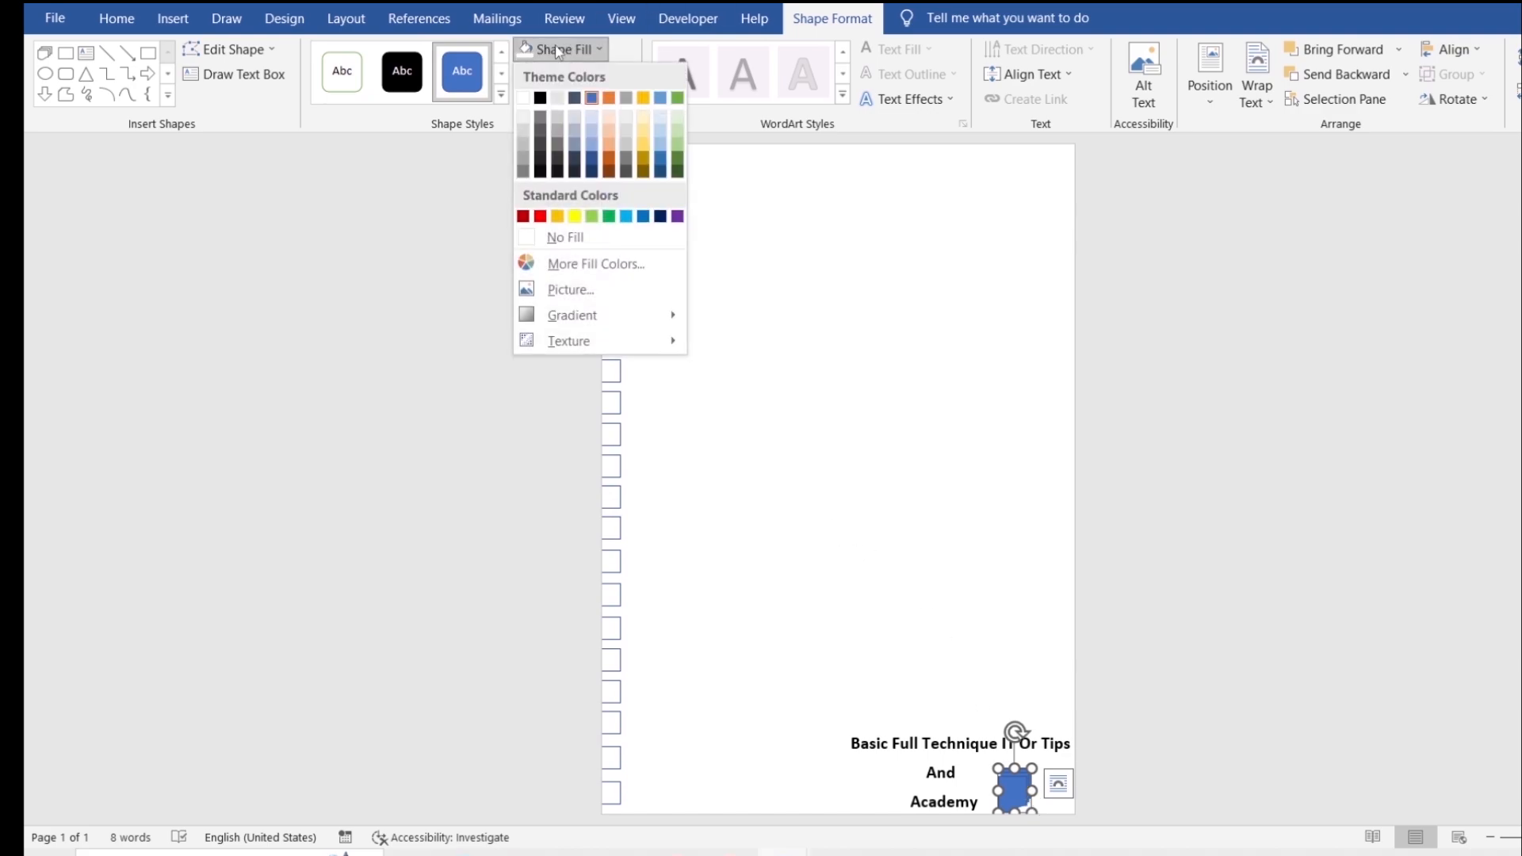
{"action": "left_click", "coordinate": [592, 217]}
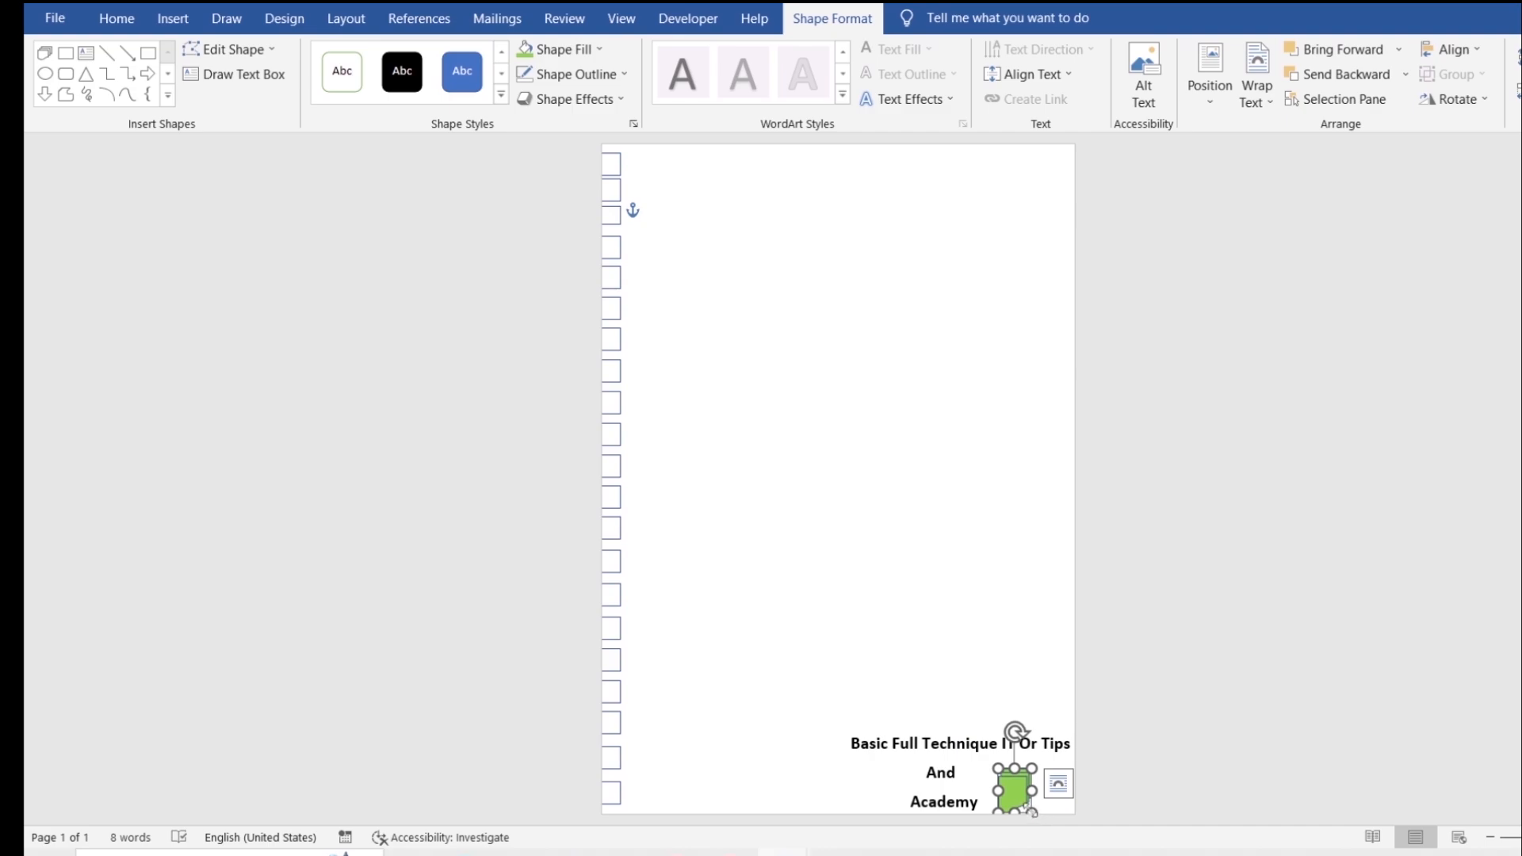
Step: Enlarge the green multidocument shape slightly and move it right next to "Academy" at the page's bottom edge
{"action": "left_click_drag", "start_coordinate": [1032, 811], "coordinate": [1036, 817]}
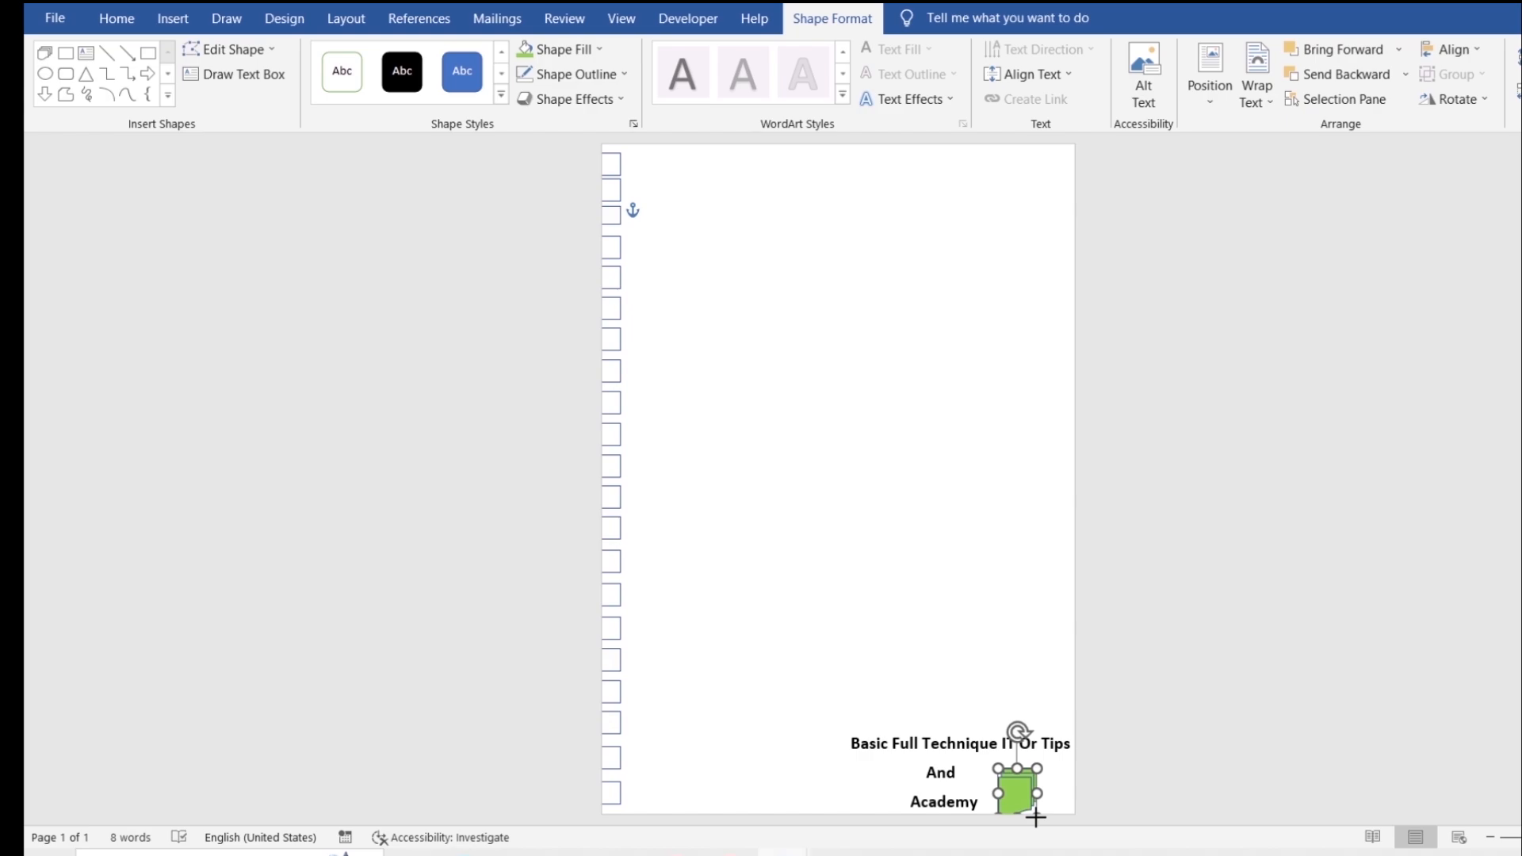
{"action": "left_click_drag", "start_coordinate": [1036, 817], "coordinate": [1035, 815]}
{"action": "mouse_move", "coordinate": [1019, 790]}
{"action": "left_mouse_down"}
{"action": "mouse_move", "coordinate": [1008, 783]}
{"action": "mouse_move", "coordinate": [1008, 802]}
{"action": "left_mouse_up"}
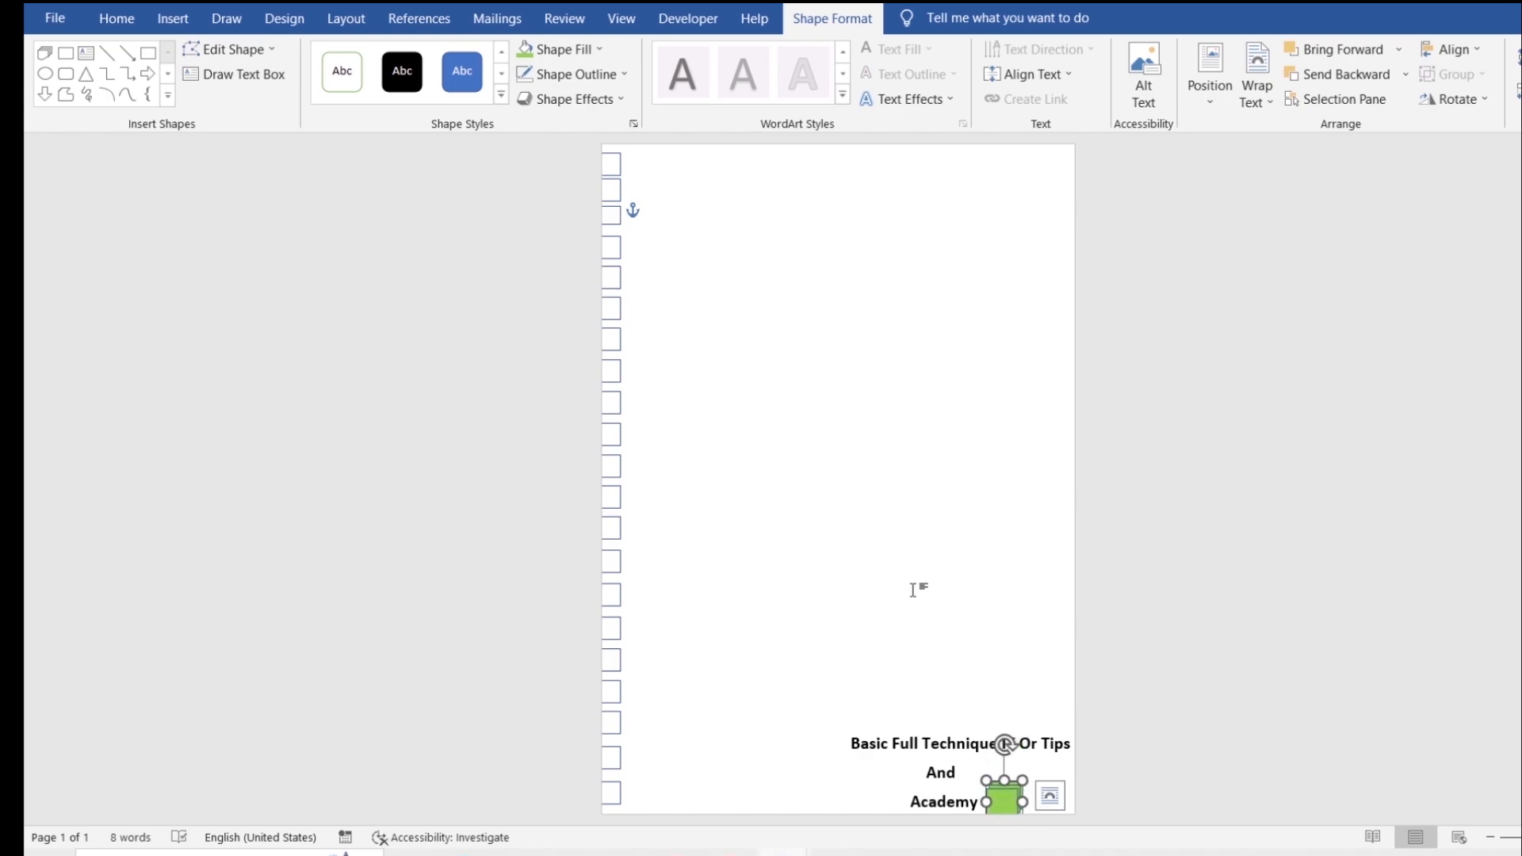
{"action": "left_click", "coordinate": [913, 589]}
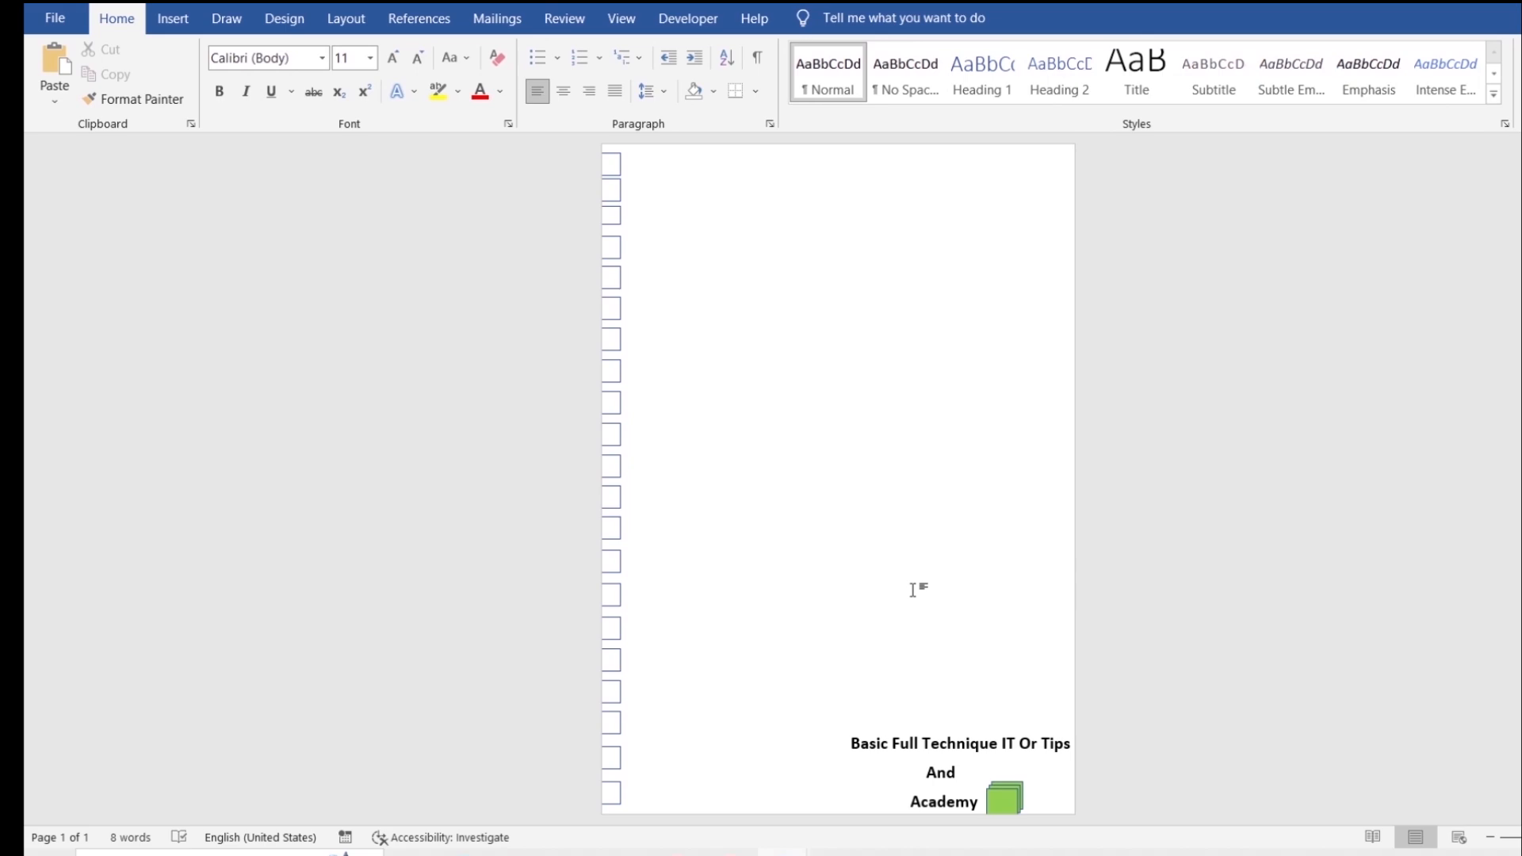
{"action": "scroll", "coordinate": [913, 590], "scroll_direction": "down", "scroll_amount": 1}
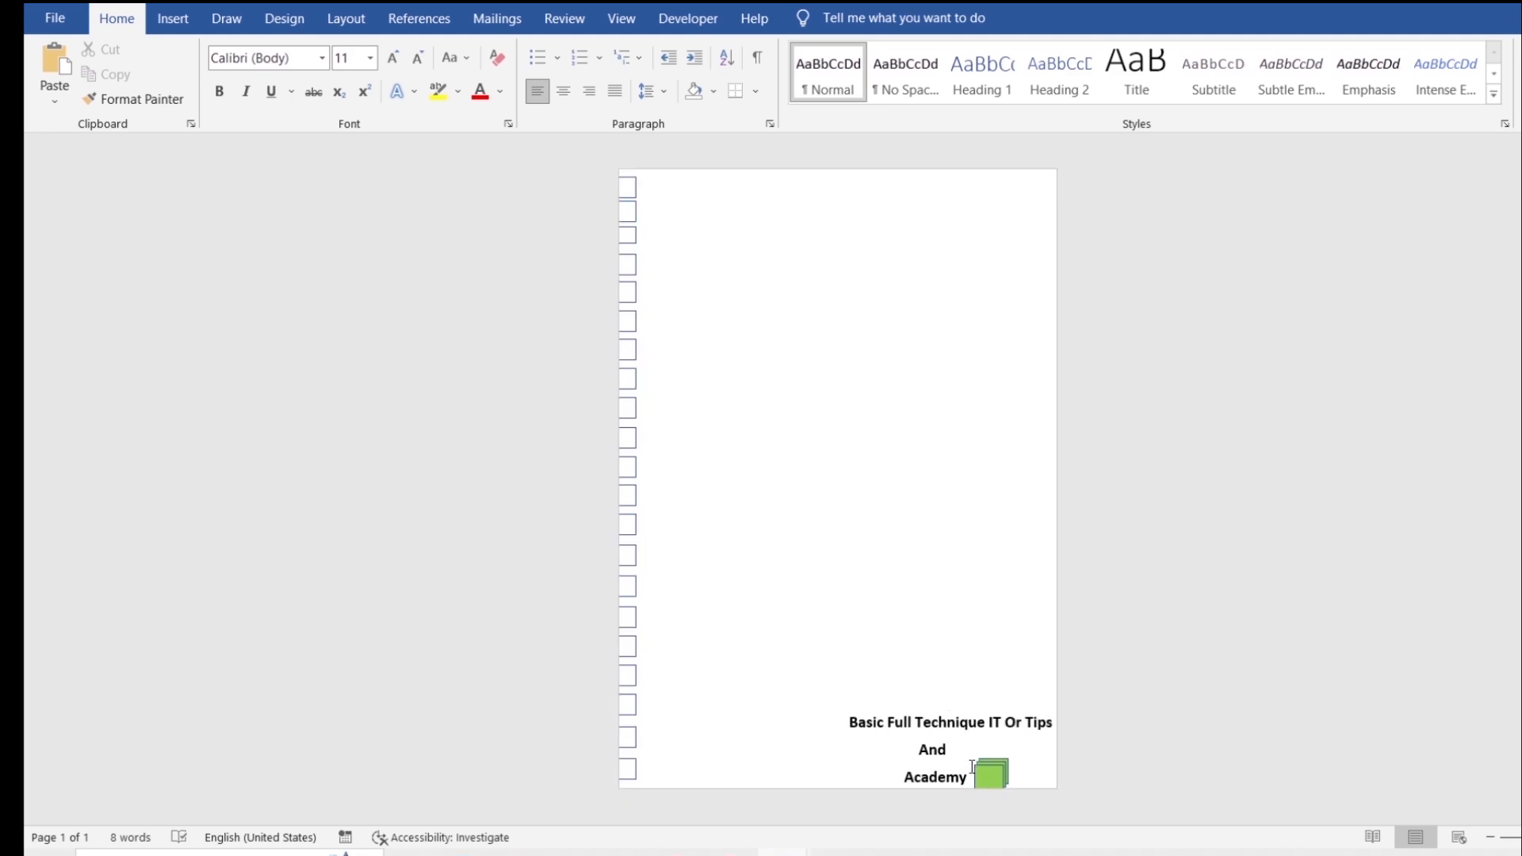
{"action": "left_click", "coordinate": [911, 753]}
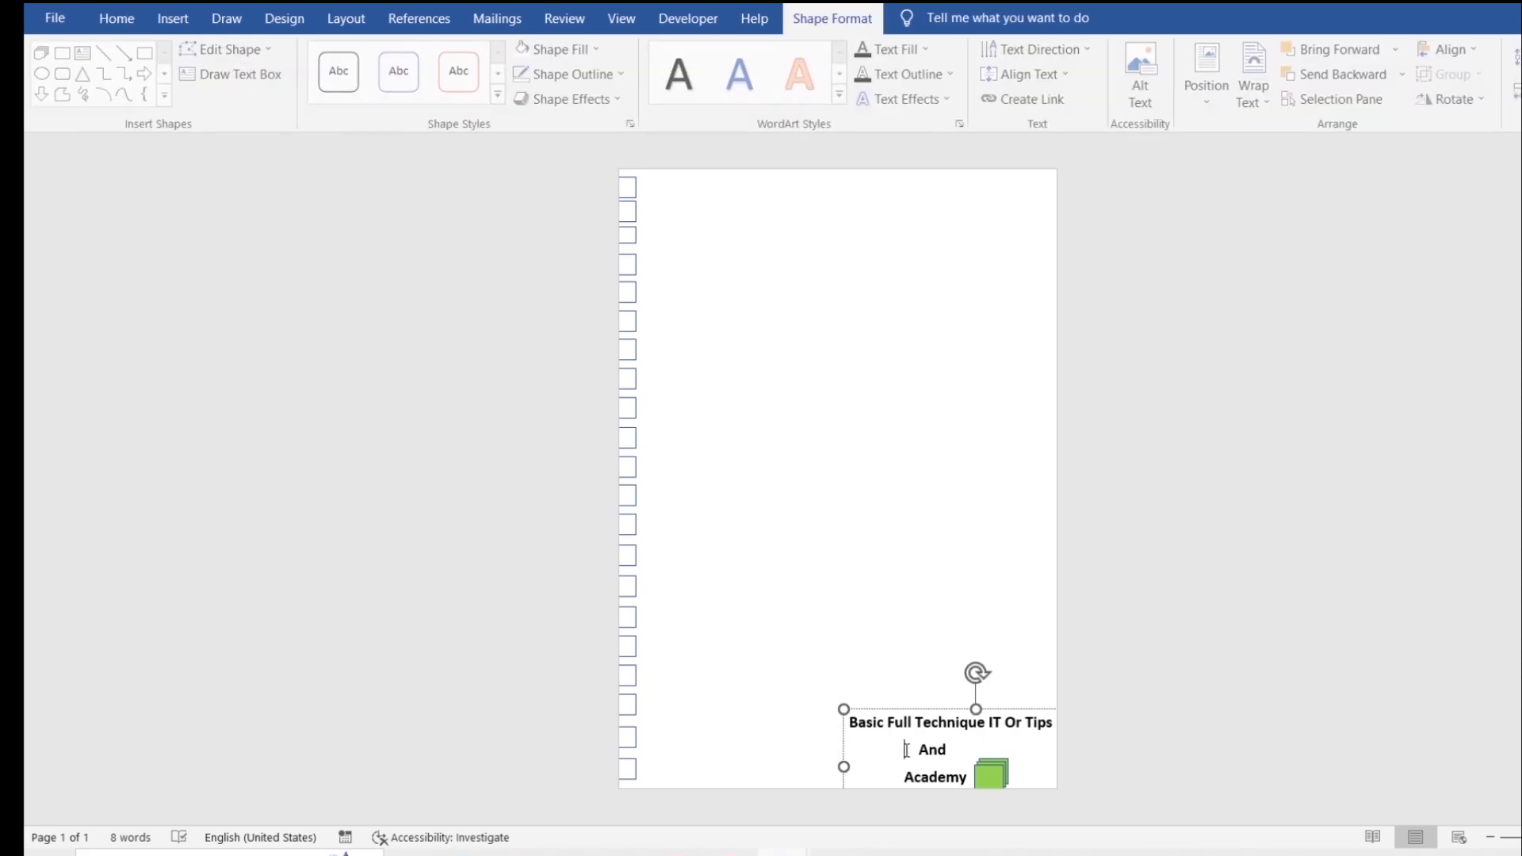
{"action": "left_click_drag", "start_coordinate": [970, 783], "coordinate": [871, 733]}
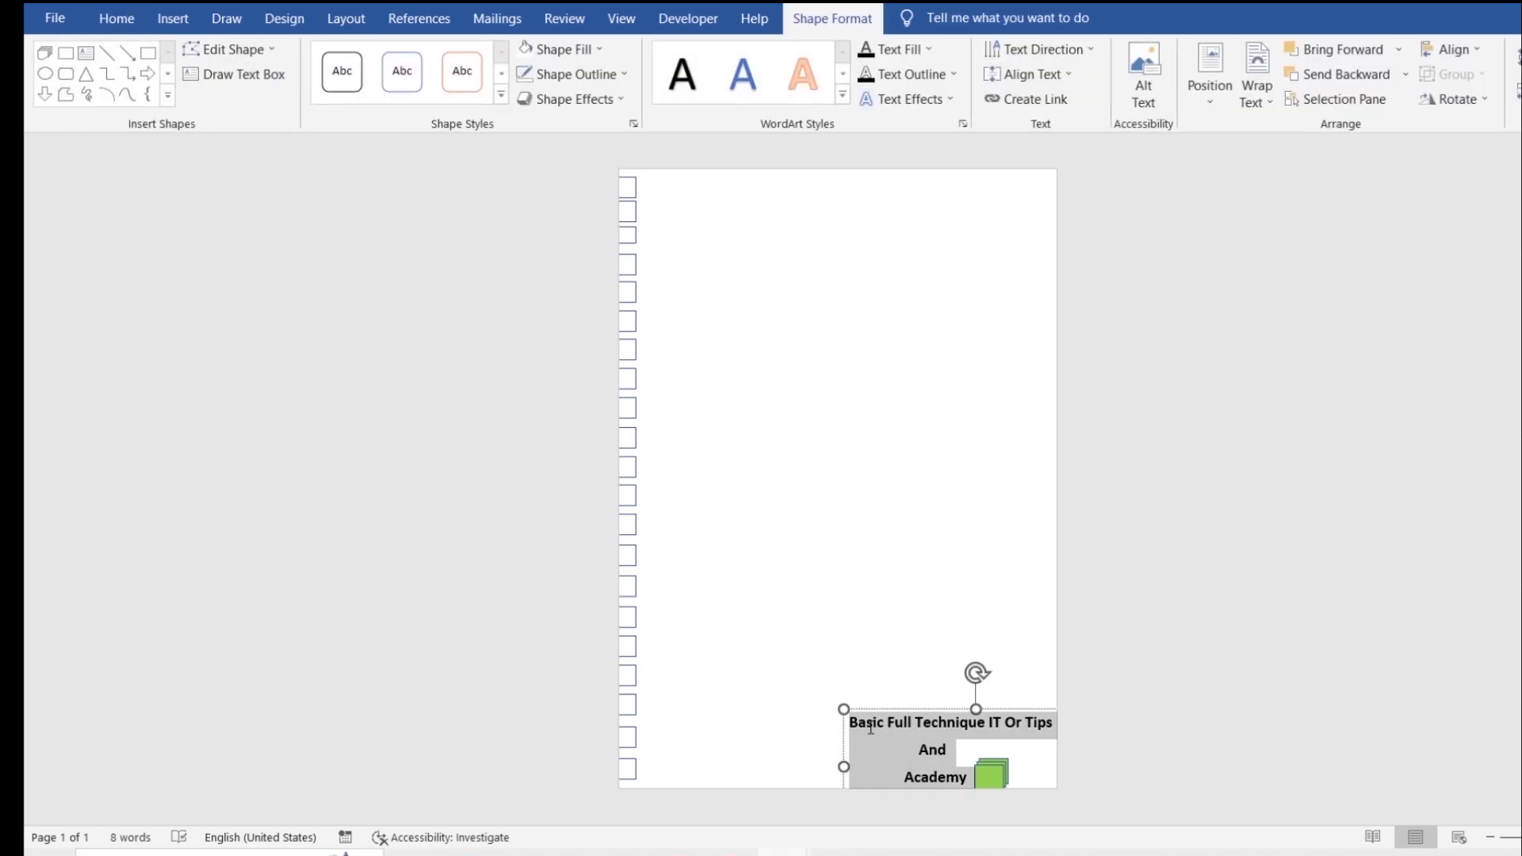
{"action": "left_click", "coordinate": [571, 53]}
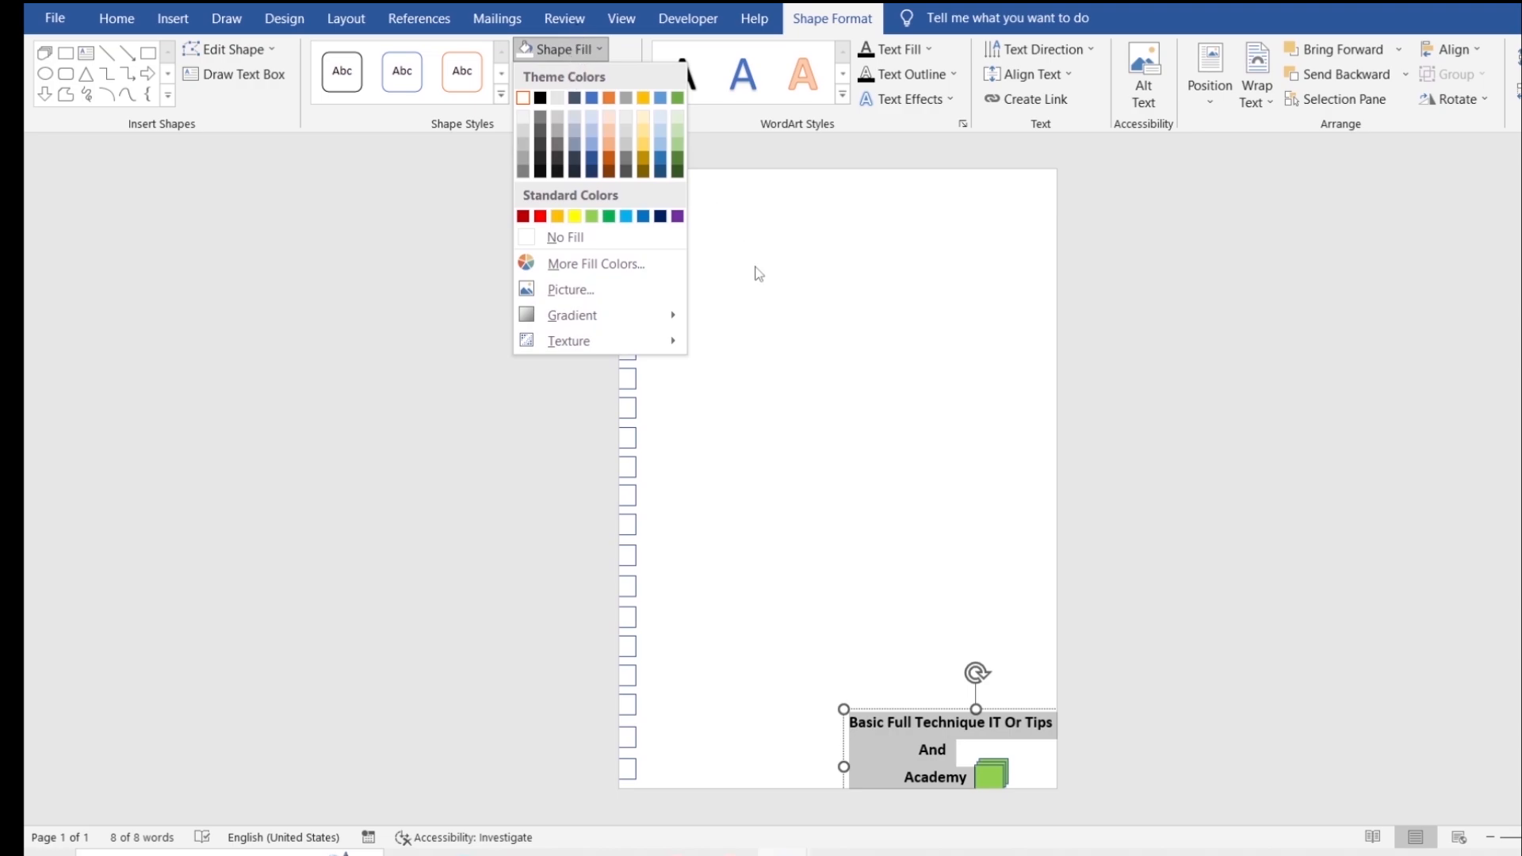
{"action": "left_click", "coordinate": [820, 546]}
{"action": "left_click", "coordinate": [820, 544]}
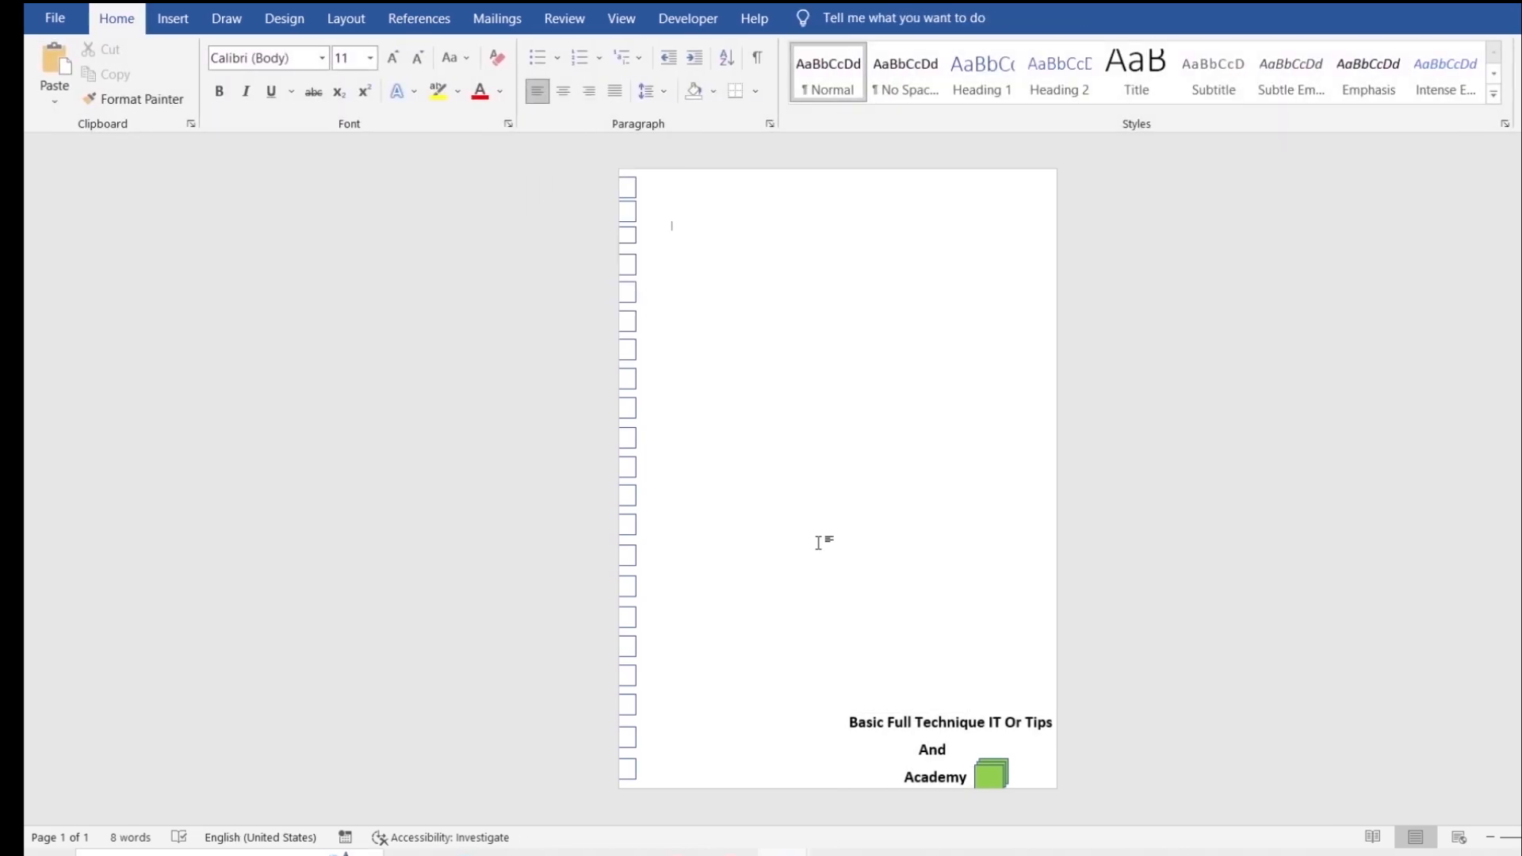